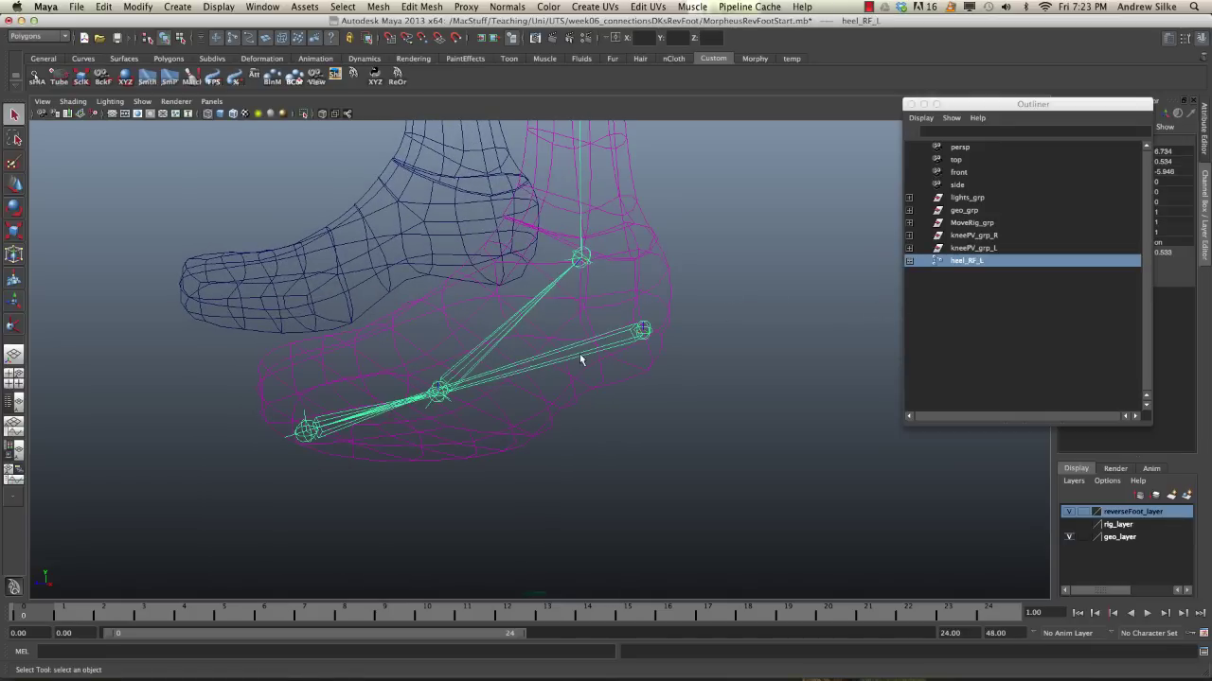
Step: Try a free move of the heel_RF_L joint and undo it
key(w)
alt+right_drag(765, 313, 587, 322)
click(614, 337)
drag(613, 338, 620, 374)
key(ctrl+z)
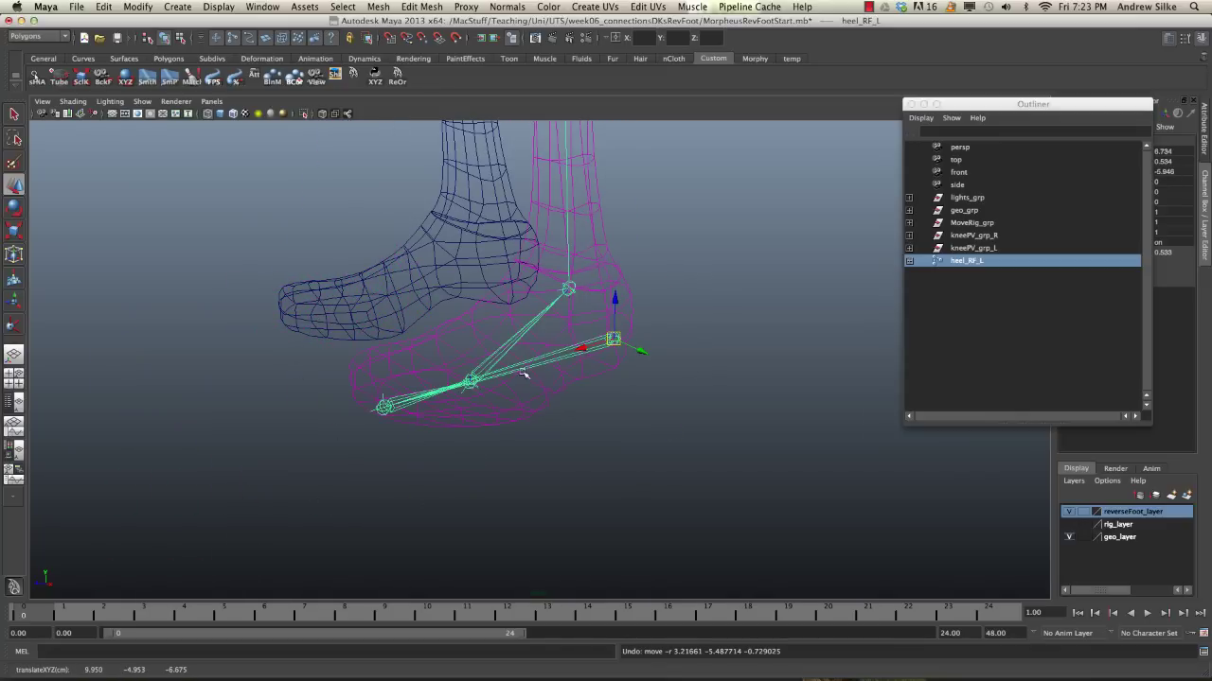
Step: Create a NURBS circle to serve as the left foot control
key(q)
mouse_move(654, 357)
alt+mouse_down()
mouse_move(631, 302)
mouse_move(704, 354)
mouse_move(747, 354)
mouse_move(635, 401)
mouse_move(652, 389)
mouse_move(643, 368)
alt+mouse_up()
alt+middle_drag(690, 326, 719, 324)
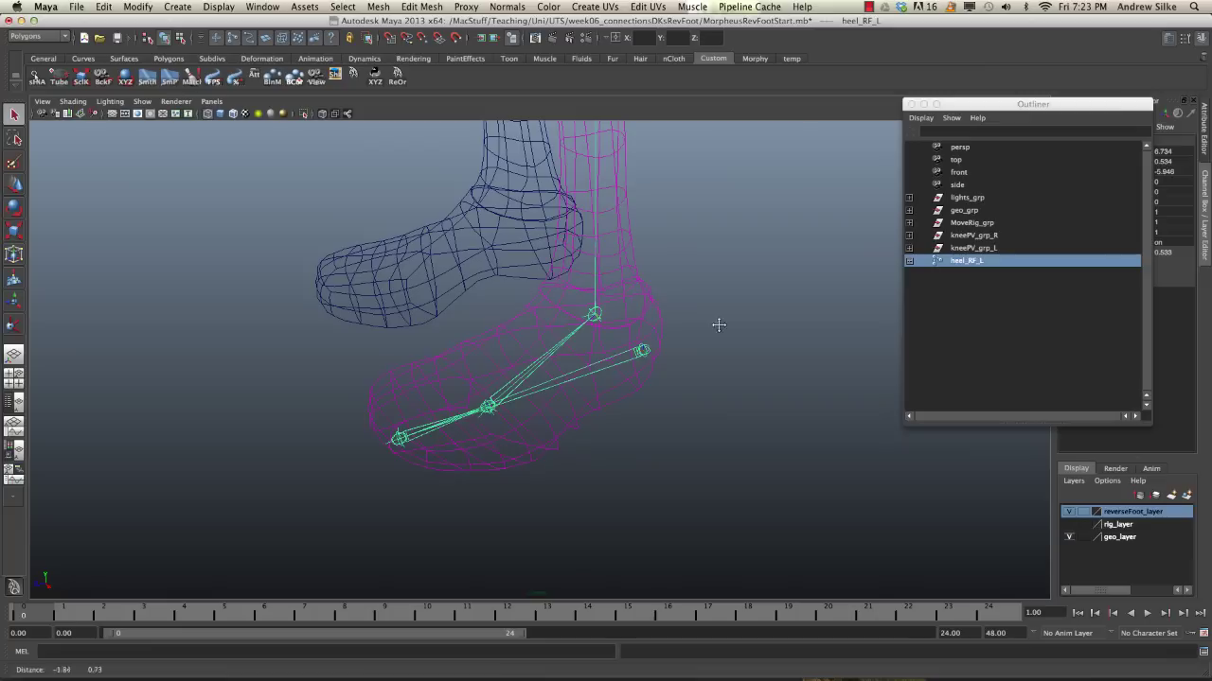
key(space)
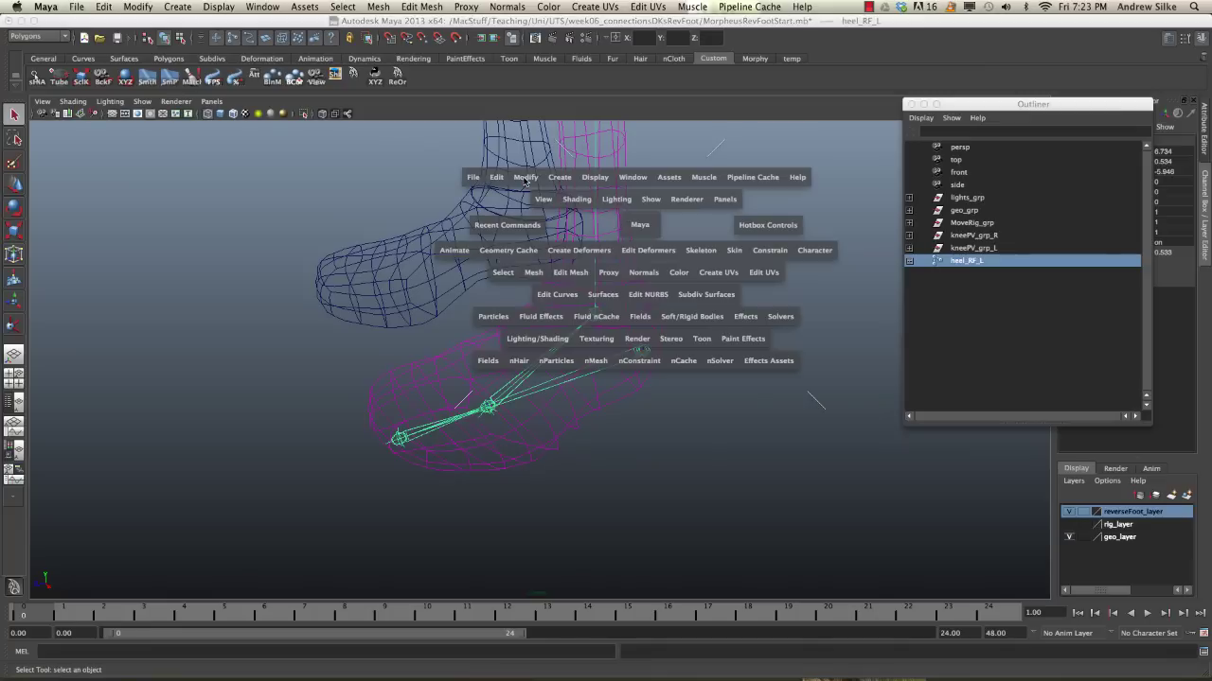
click(559, 177)
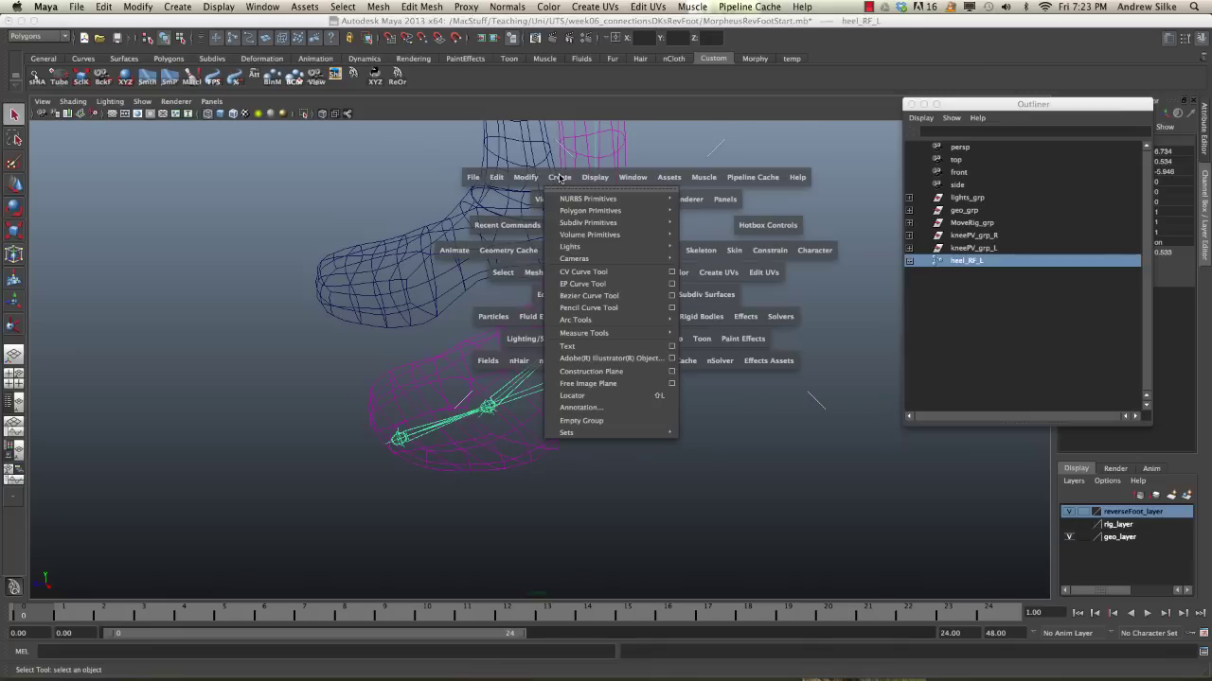
mouse_move(571, 199)
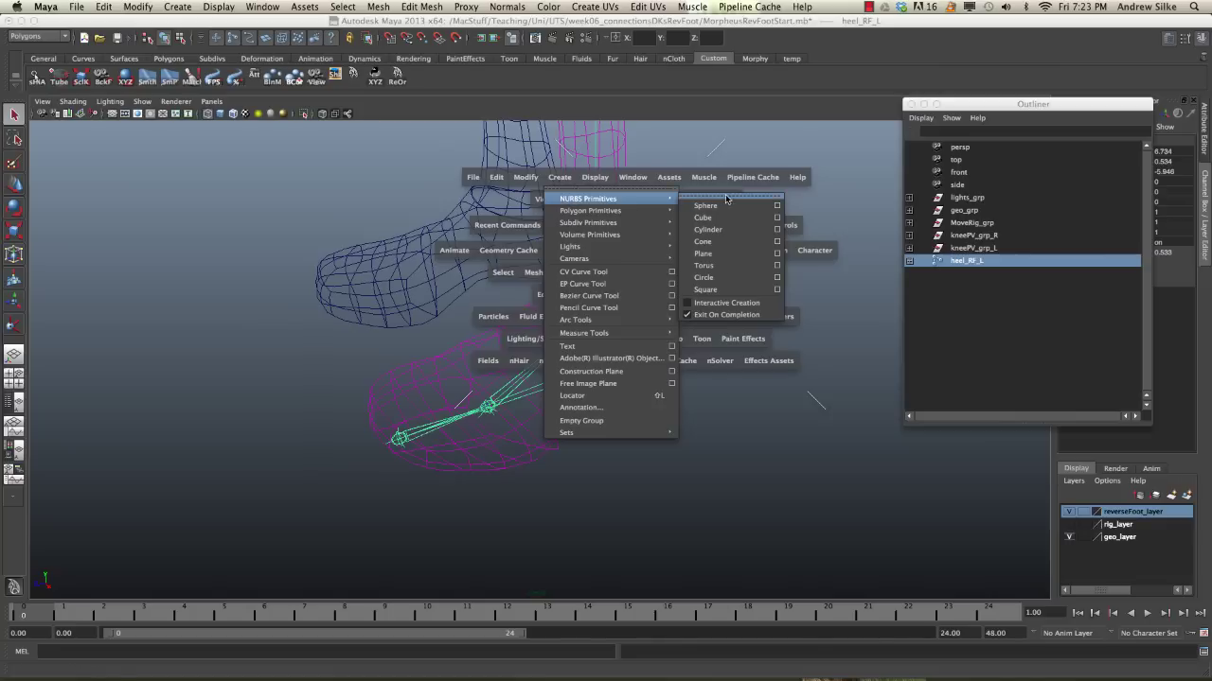
click(711, 278)
Step: Group the new NURBS circle under its own parent group
alt+drag(712, 278, 624, 326)
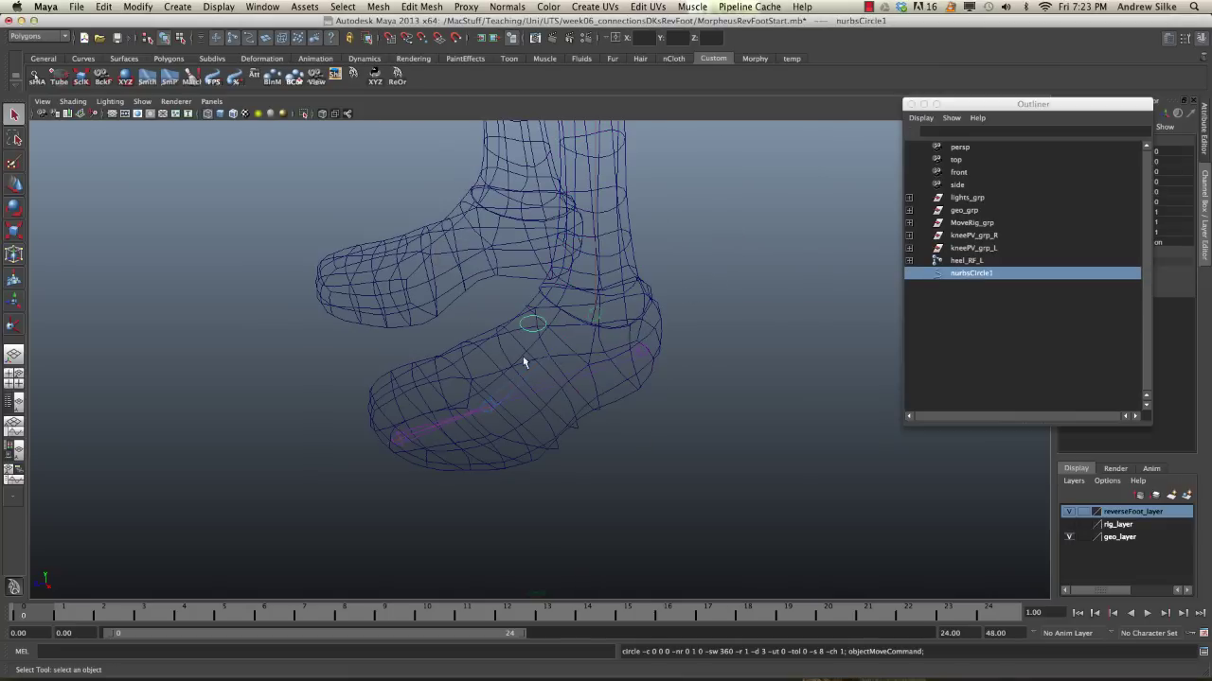
alt+drag(522, 356, 540, 373)
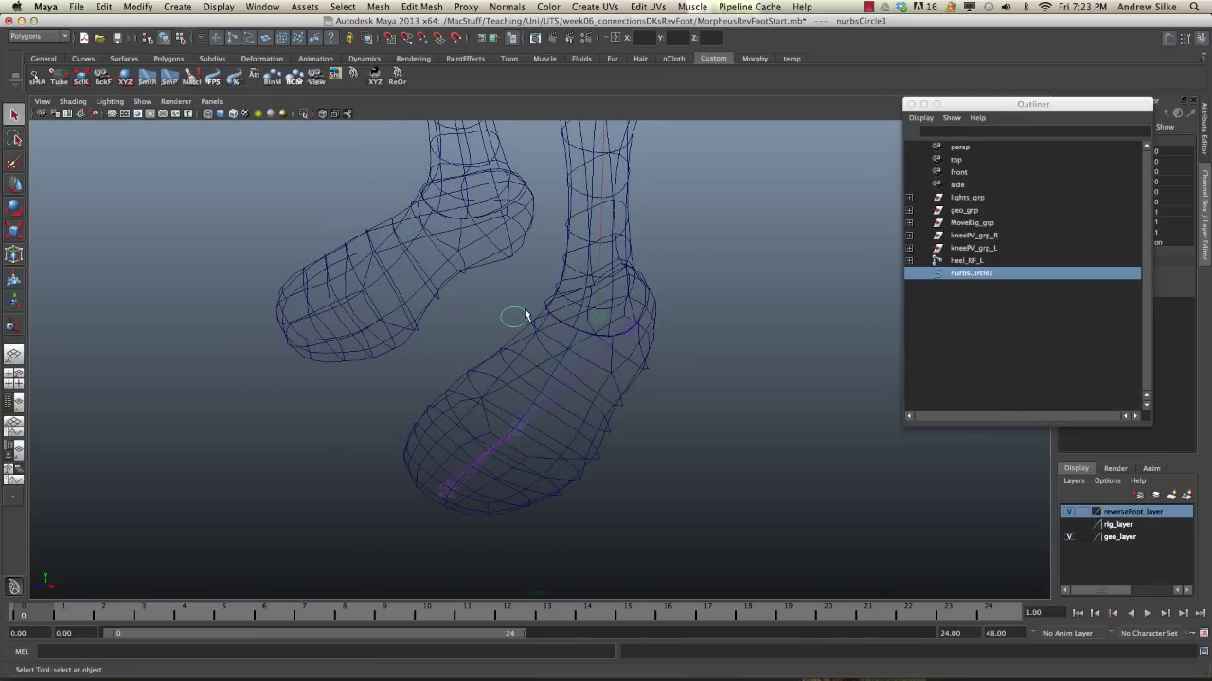
key(space)
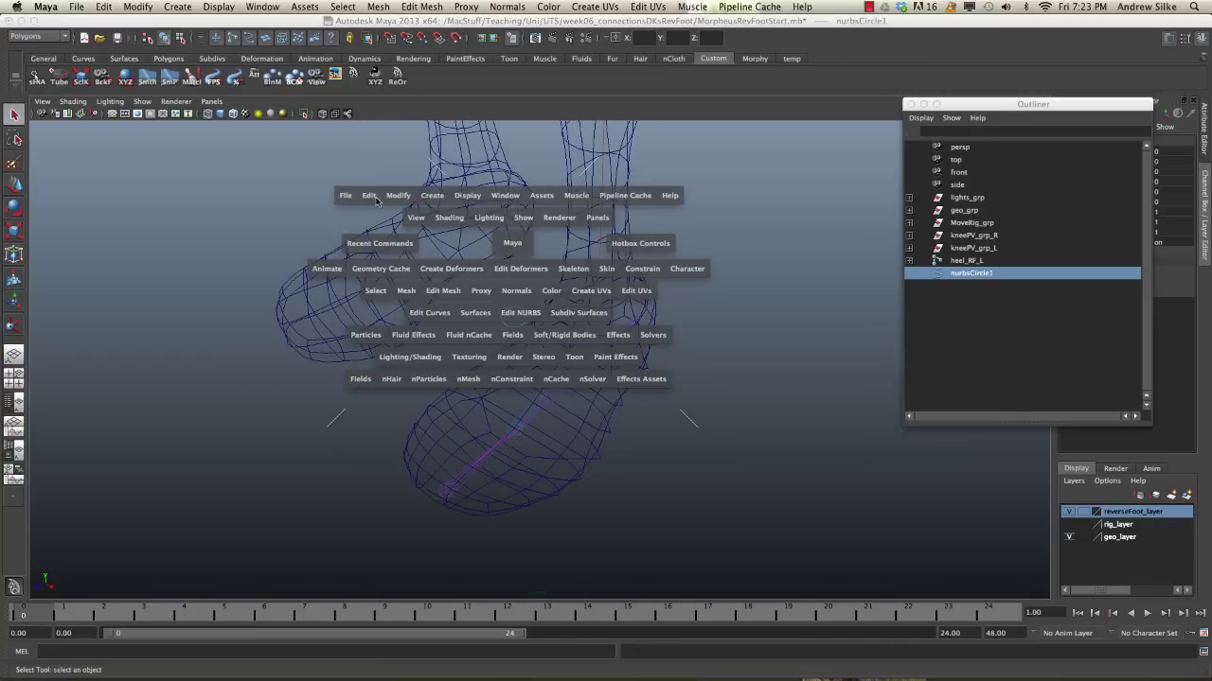
click(428, 196)
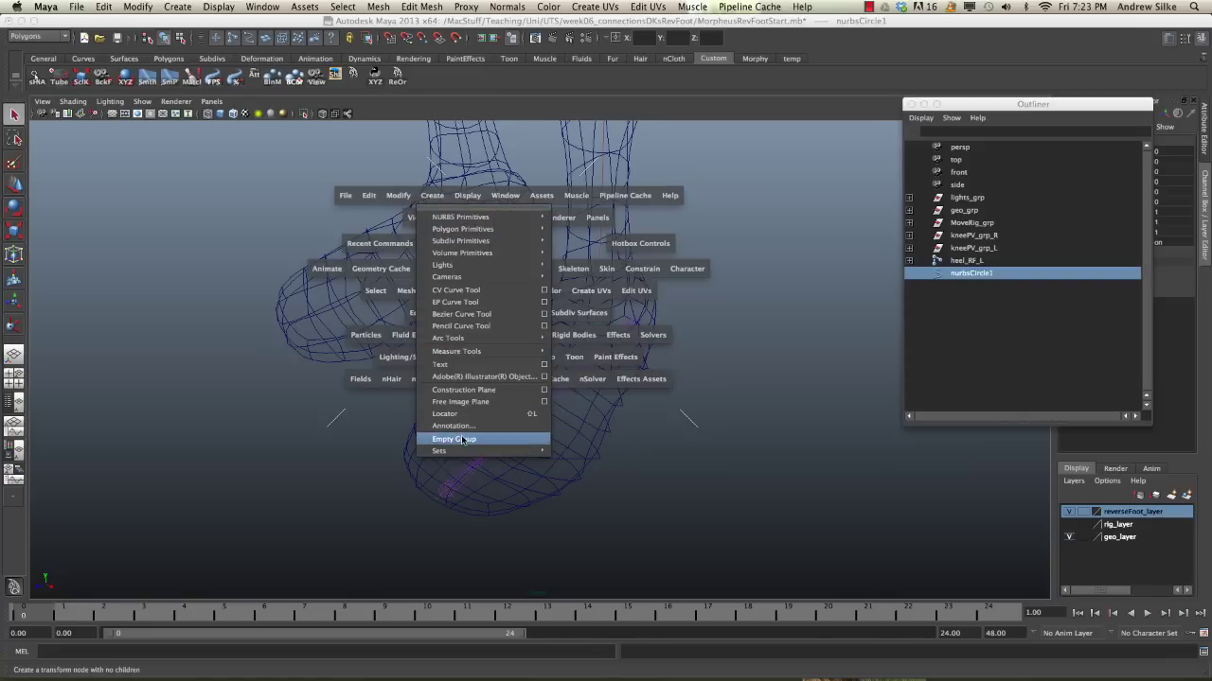
click(369, 196)
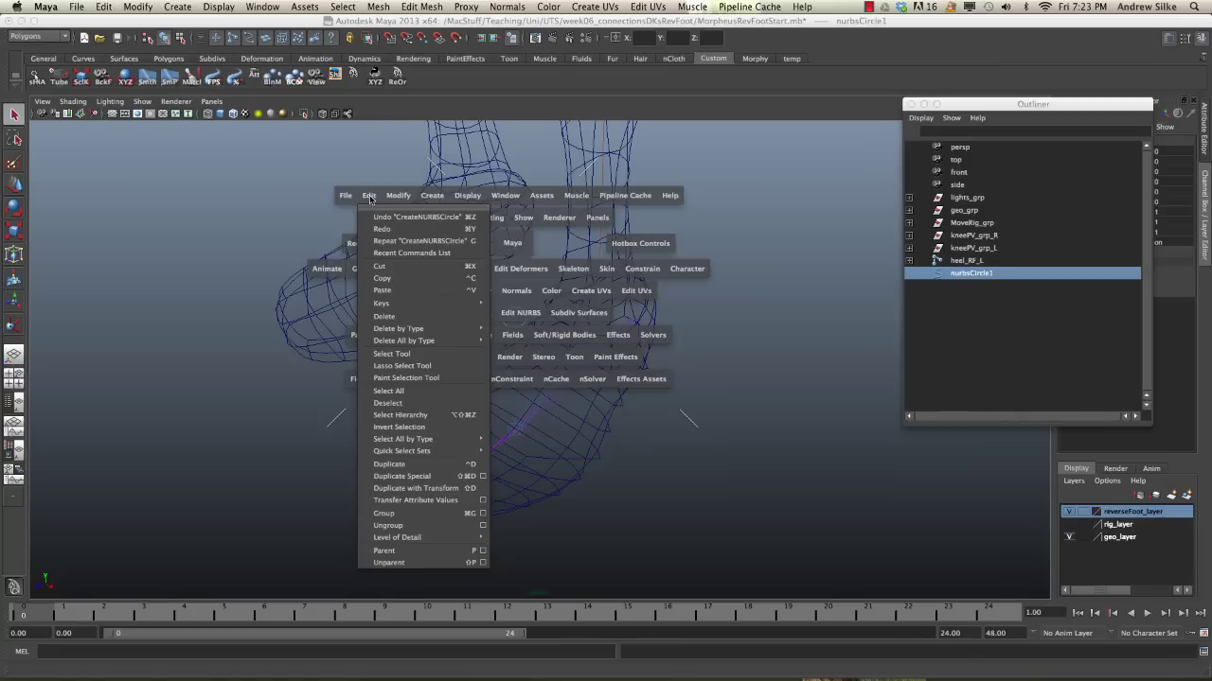
click(420, 514)
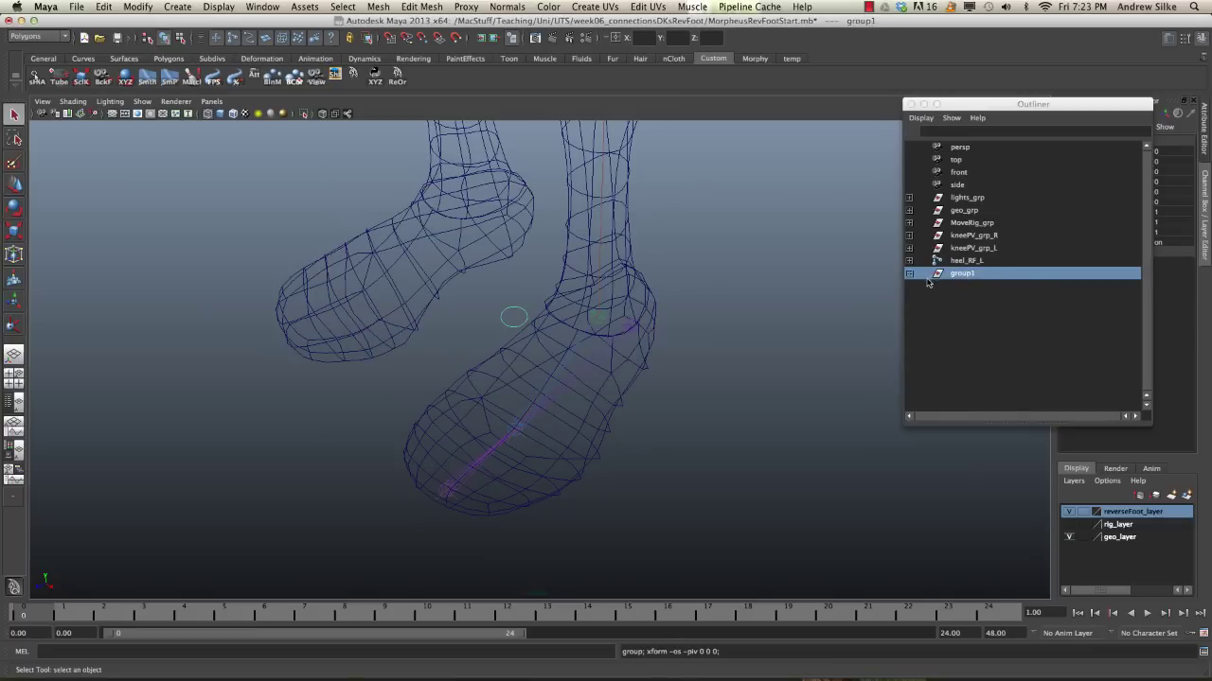
Step: Expand the new group and rename the circle inside it to foot_ctrl_L
click(910, 274)
click(986, 286)
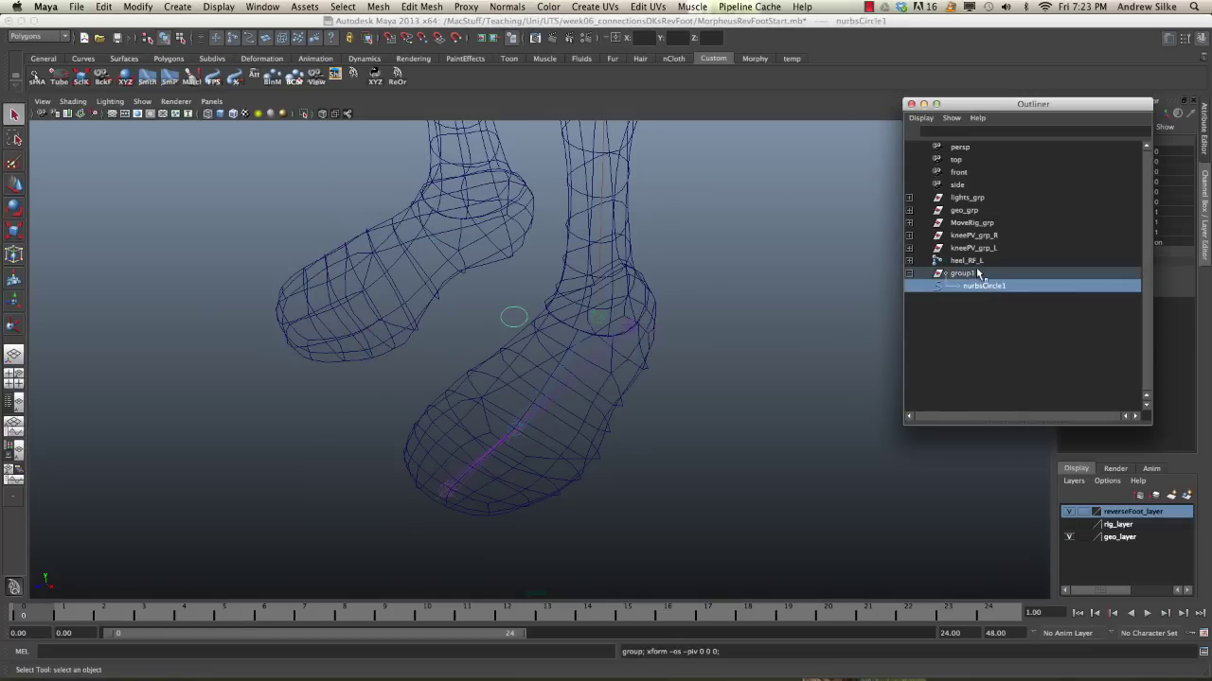
double_click(989, 290)
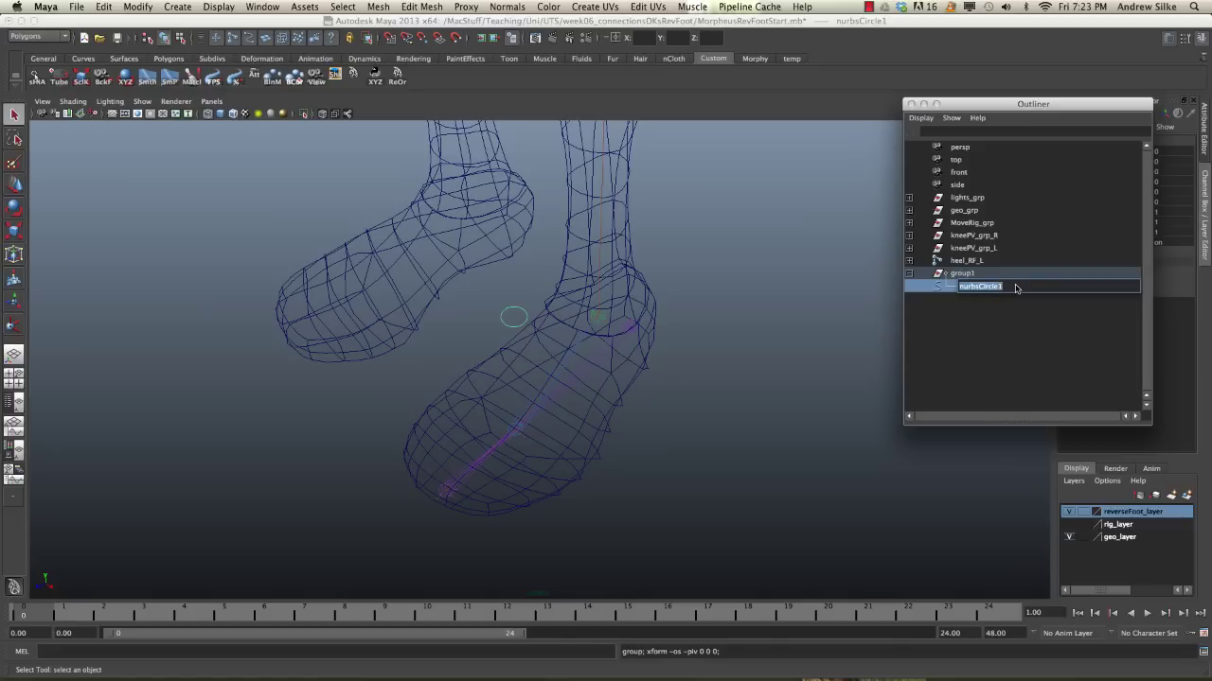
text(foot_ctrl_L)
key(Return)
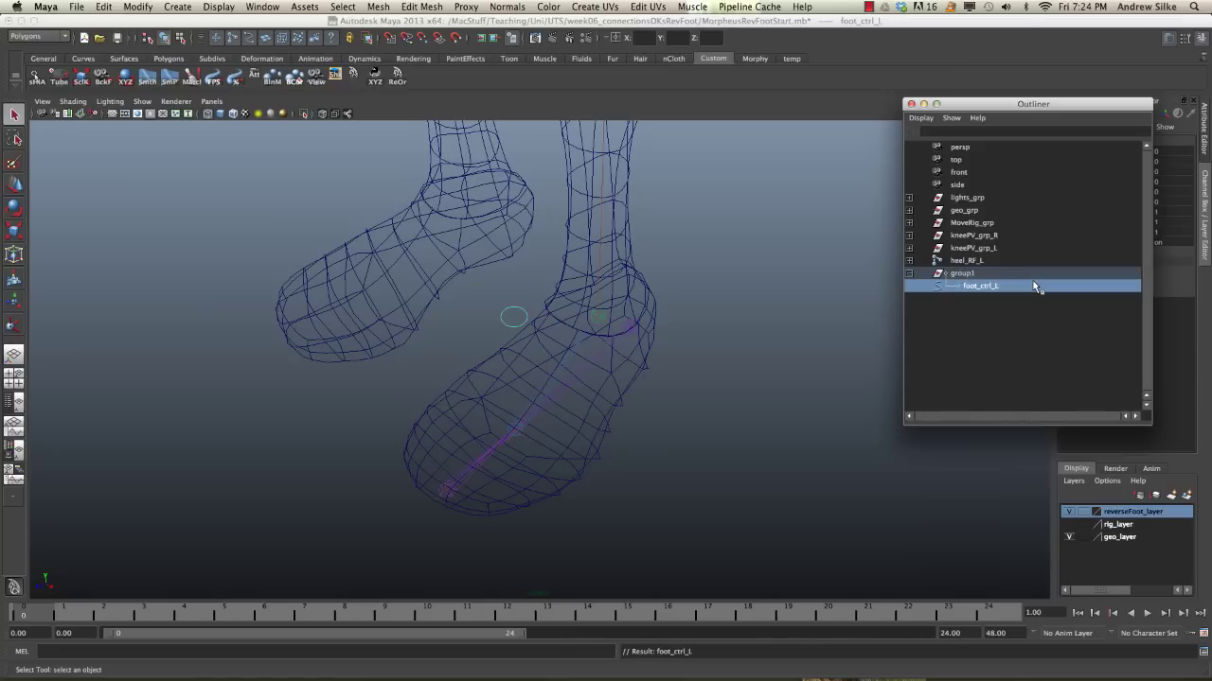
Step: Copy the circle's name and rename its parent group to foot_ctrl_grp_L
double_click(982, 285)
key(super+c)
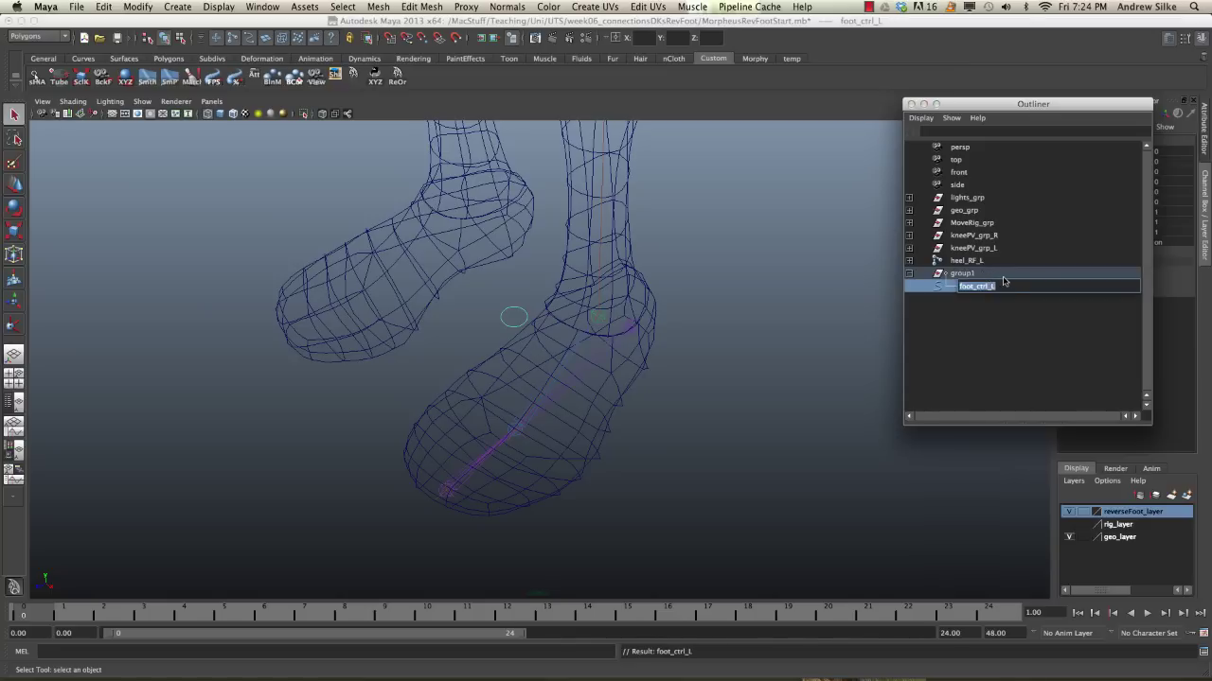
key(Return)
double_click(962, 273)
key(super+v)
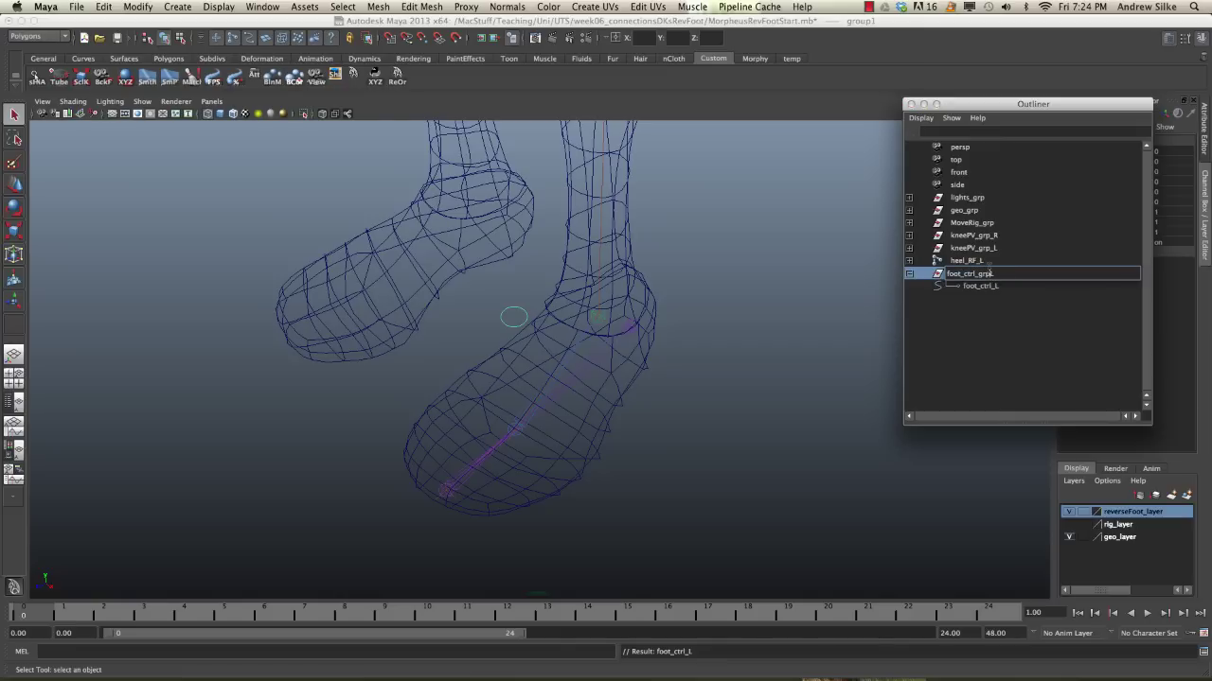
key(Return)
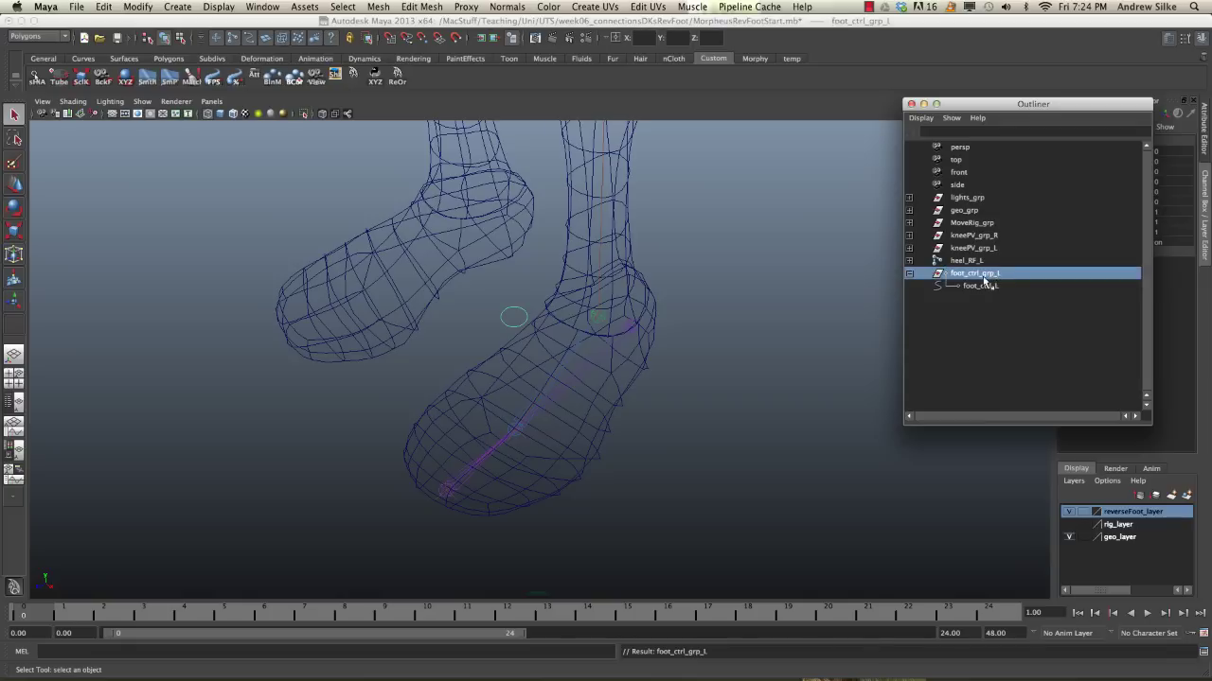
Step: Move foot_ctrl_grp_L freely out beside the toes and check the transform values of foot_ctrl_L inside it
click(985, 286)
click(982, 273)
drag(1018, 104, 871, 107)
alt+drag(535, 355, 568, 324)
key(w)
middle_drag(537, 303, 336, 478)
click(833, 289)
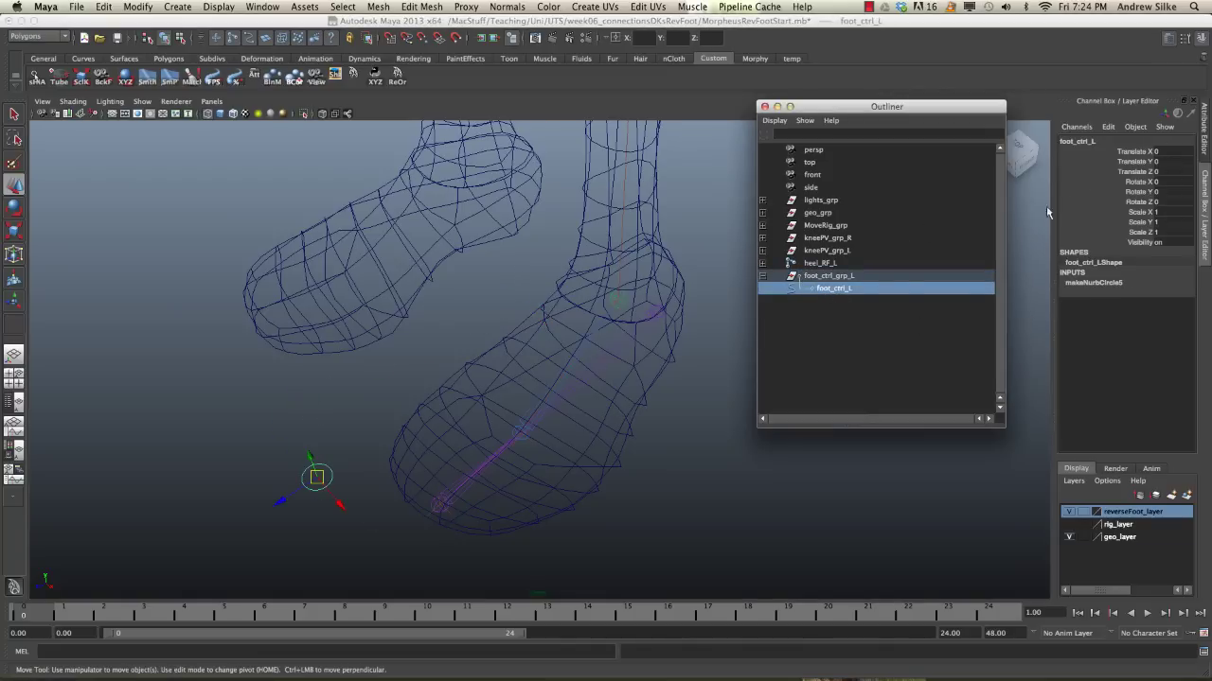
Step: Move foot_ctrl_grp_L to the left foot and snap it onto the heel joint
click(833, 276)
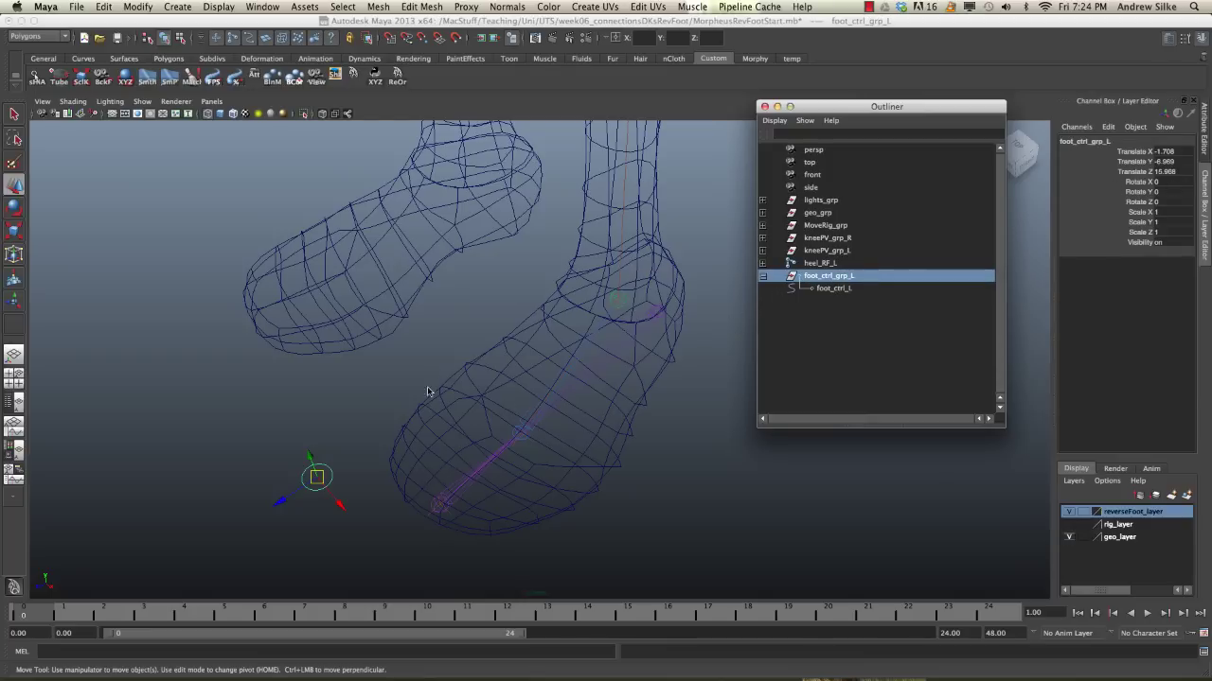
middle_drag(427, 391, 584, 319)
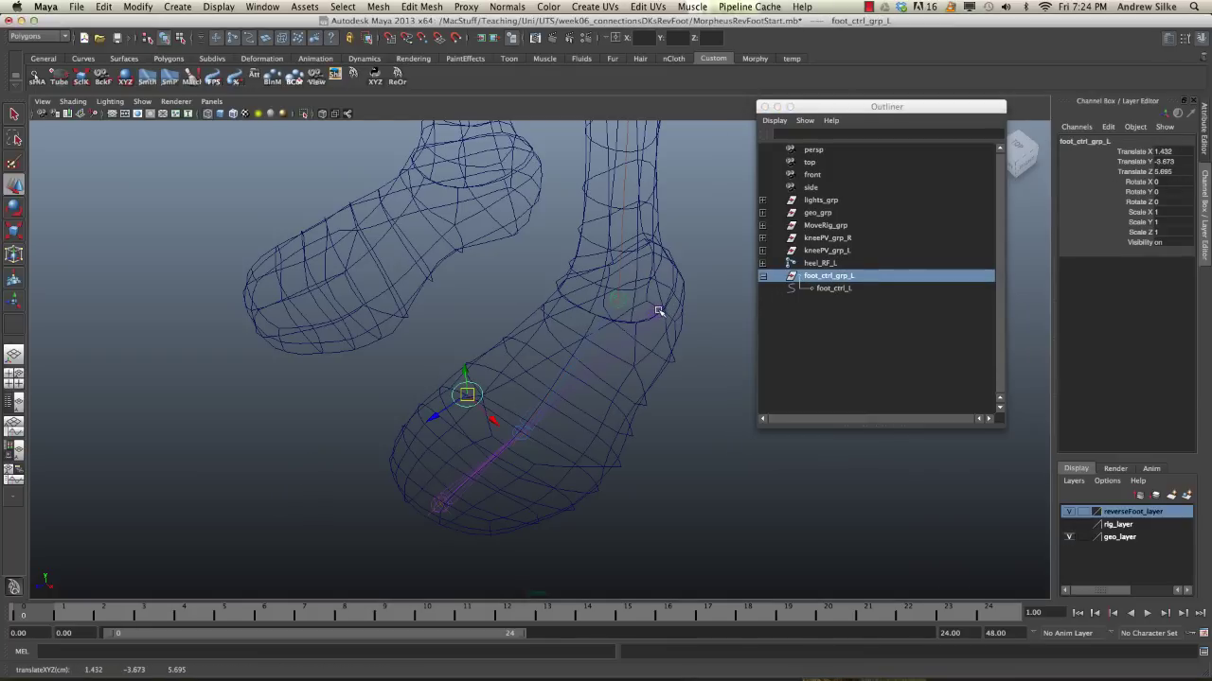
key(v)
key(v)
mouse_move(660, 331)
middle_down()
mouse_move(652, 311)
mouse_move(630, 316)
mouse_move(656, 312)
middle_up()
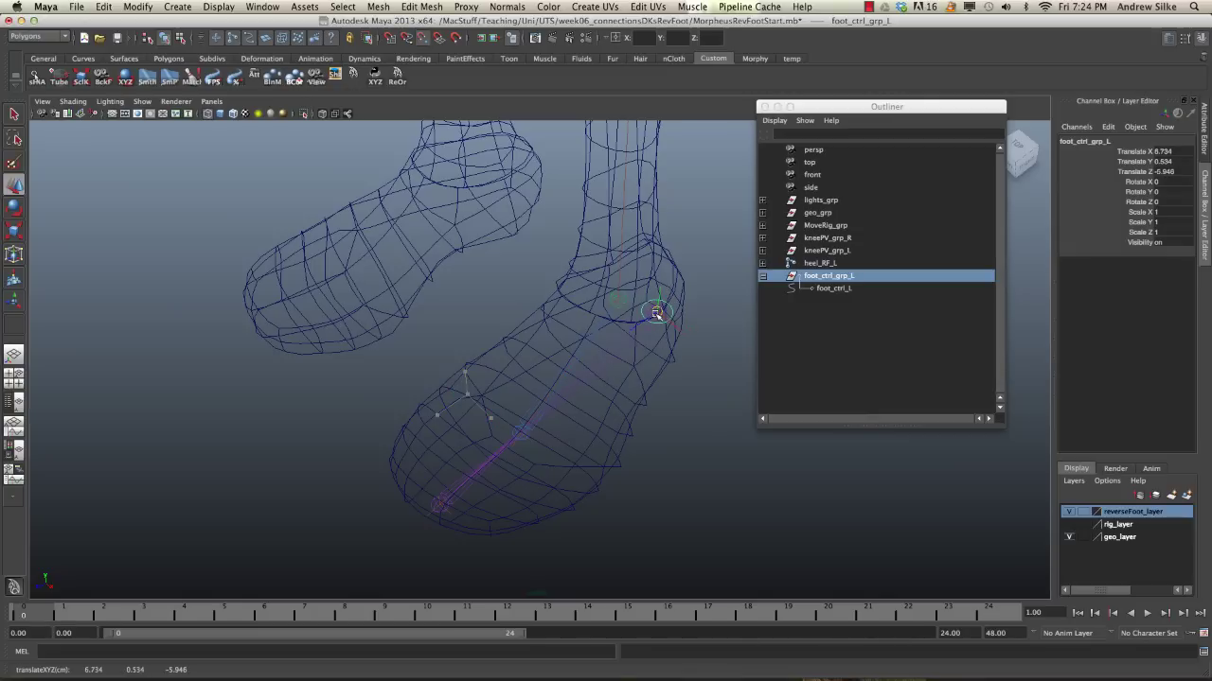
Step: Scale up the foot_ctrl_L circle around the heel, leaving foot_ctrl_grp_L unscaled
alt+drag(676, 380, 454, 395)
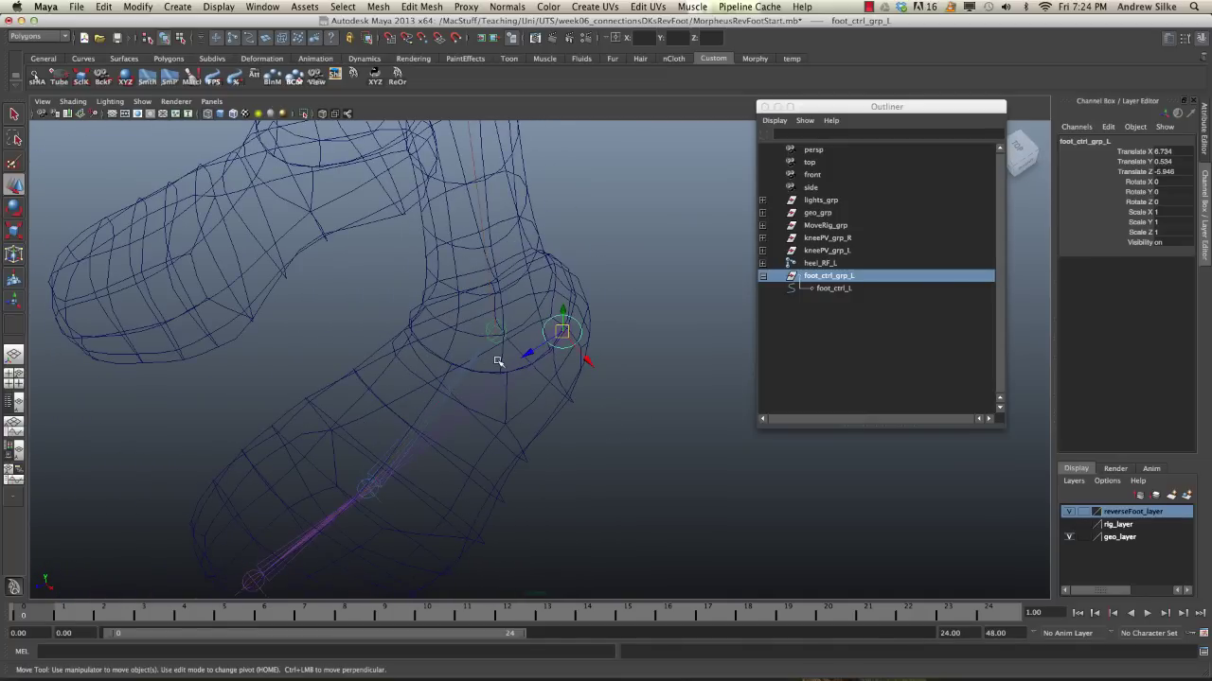
alt+drag(498, 362, 582, 321)
alt+drag(663, 341, 698, 350)
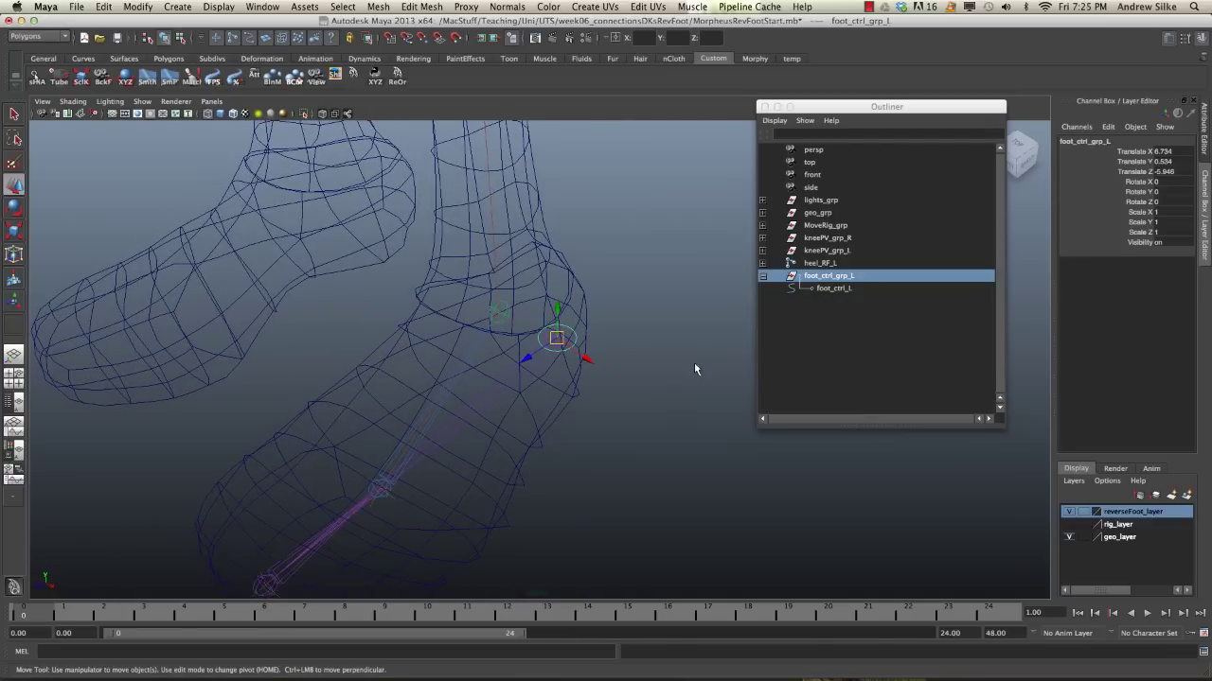
click(834, 289)
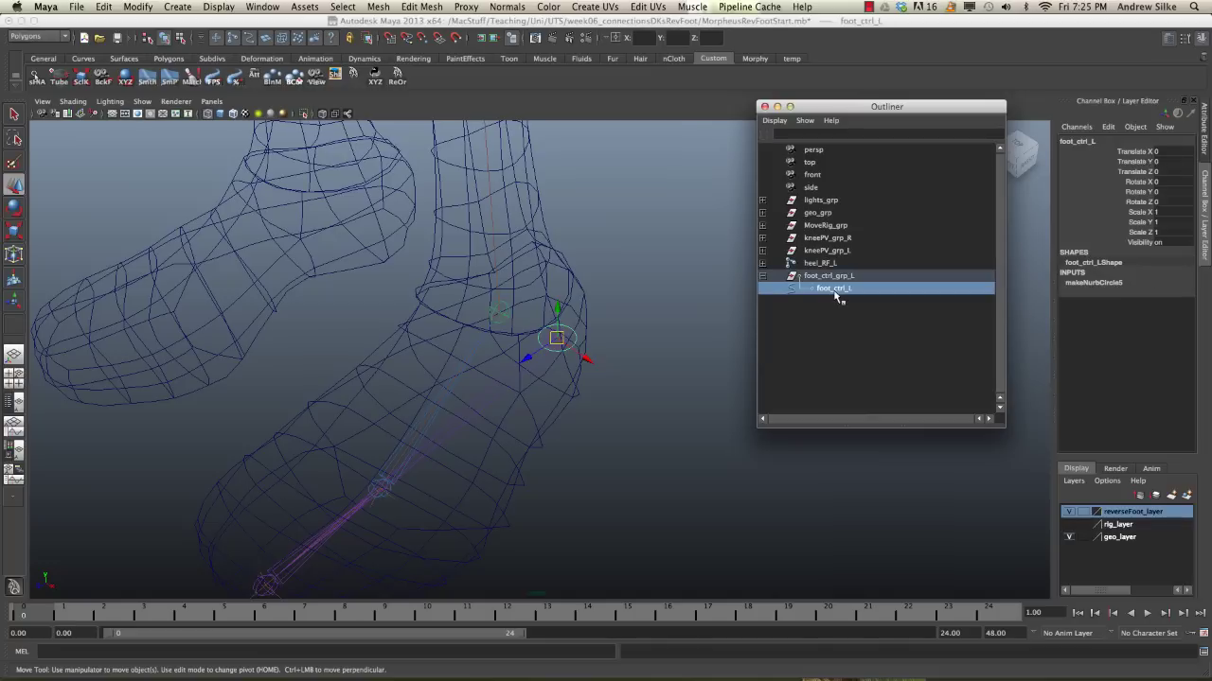
alt+drag(617, 355, 613, 361)
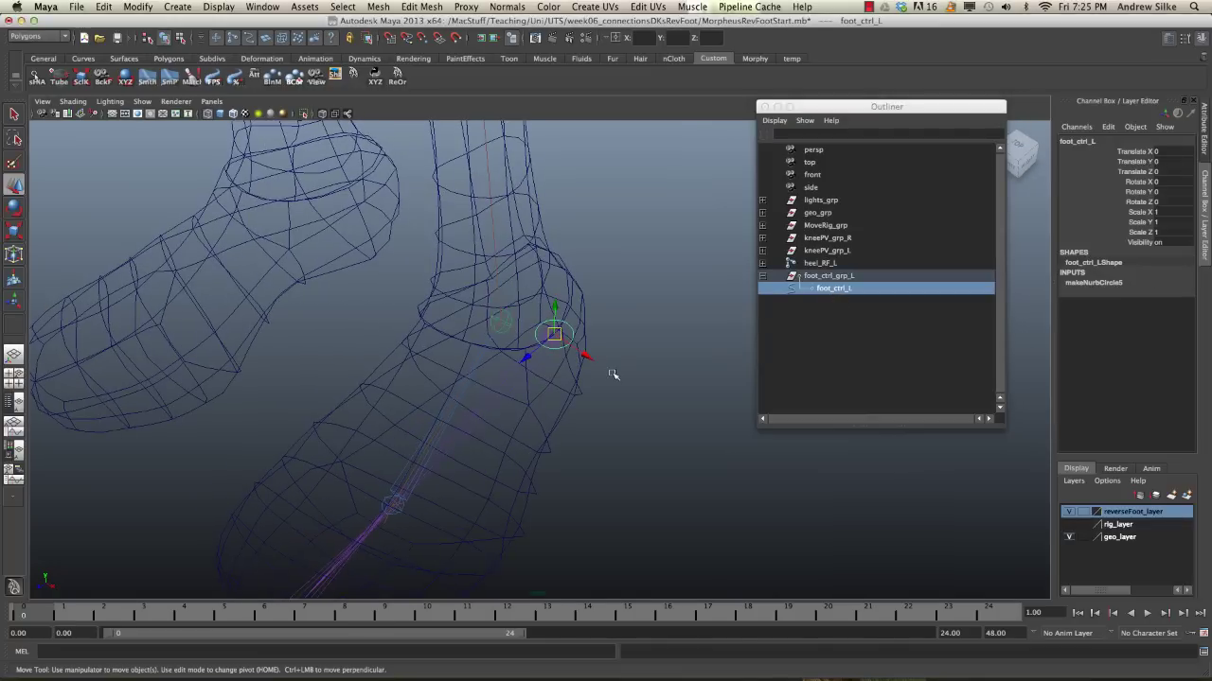
key(r)
mouse_move(553, 333)
mouse_down()
mouse_move(630, 338)
mouse_move(584, 346)
mouse_move(553, 310)
mouse_move(539, 326)
mouse_move(495, 330)
mouse_up()
key(5)
key(4)
Step: Select the front control vertices of foot_ctrl_L (cv[3:7]) and move them forward to the toes, stretching the curve along the foot
click(568, 333)
key(q)
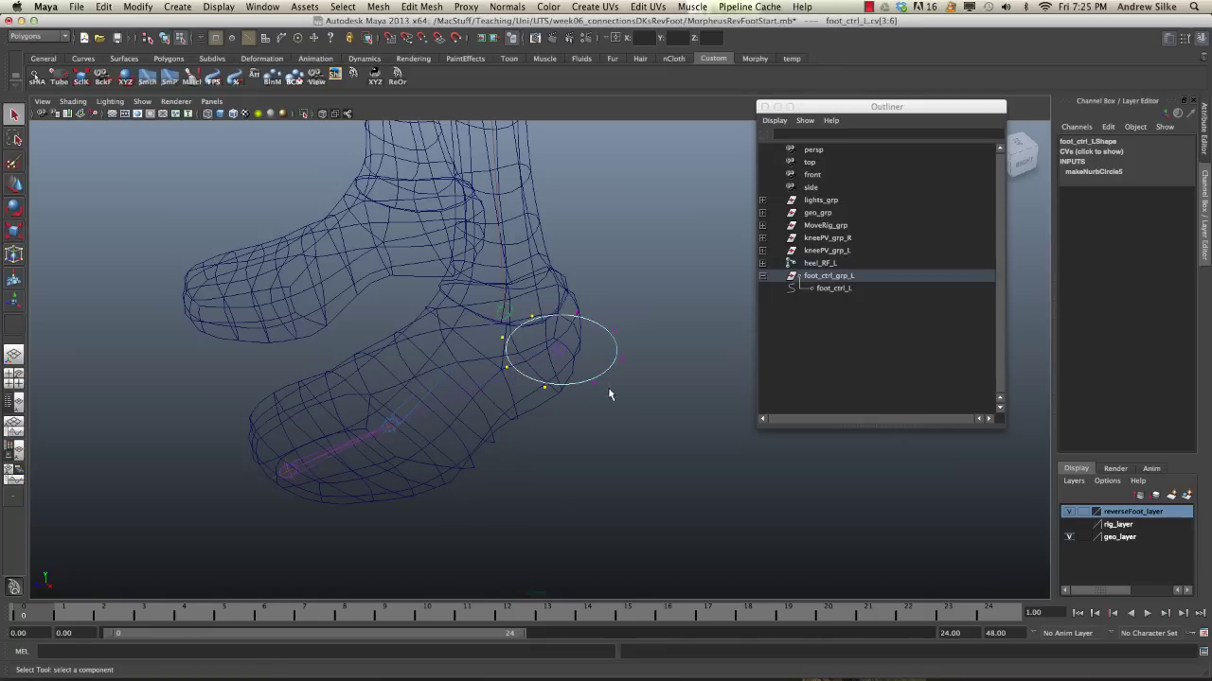
alt+drag(610, 394, 590, 337)
key(w)
alt+right_drag(625, 331, 672, 330)
click(539, 327)
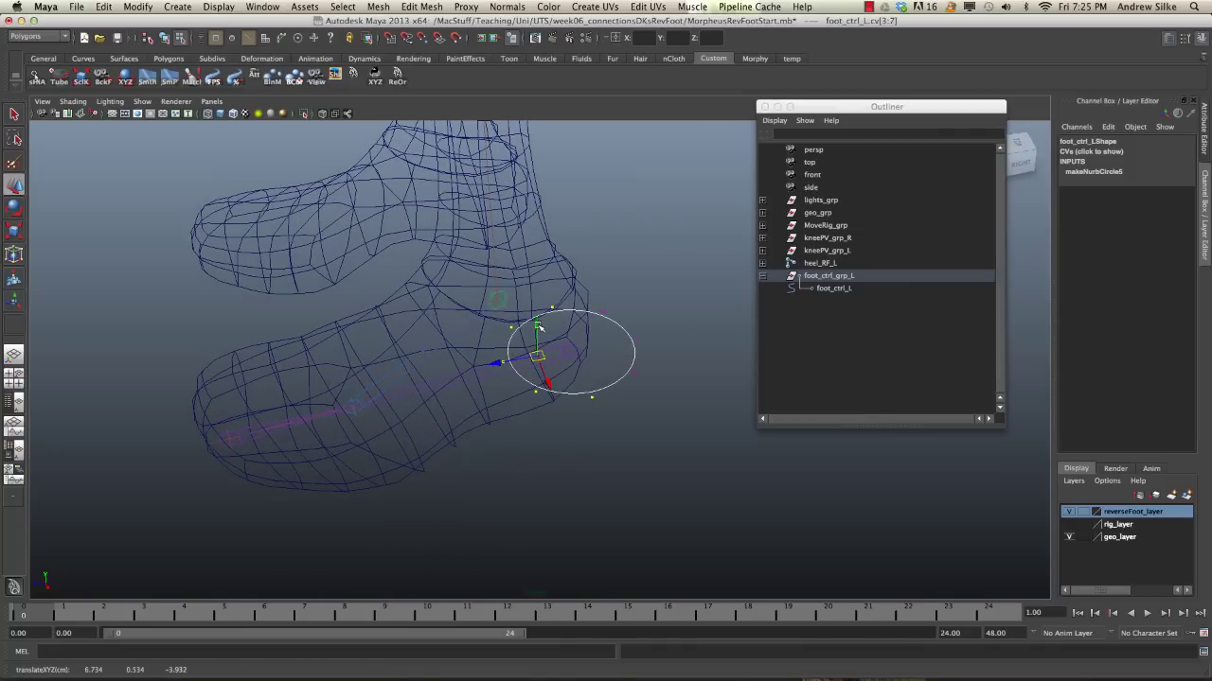
alt+drag(575, 347, 665, 312)
middle_drag(701, 416, 454, 587)
alt+drag(606, 436, 549, 351)
middle_drag(611, 371, 617, 346)
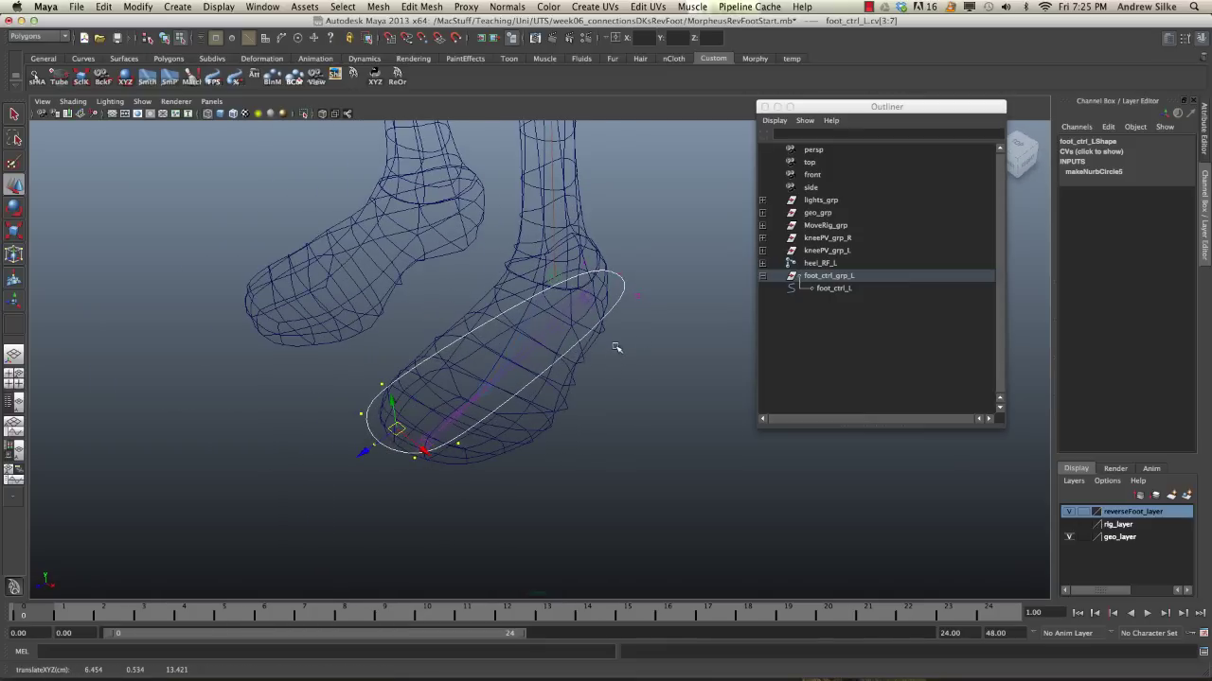
Step: Shift progressively fewer front vertices, cv[4:7], cv[5:7] and cv[6:7], outward so the curve wraps around the toes
shift+drag(351, 376, 405, 403)
middle_drag(544, 409, 550, 421)
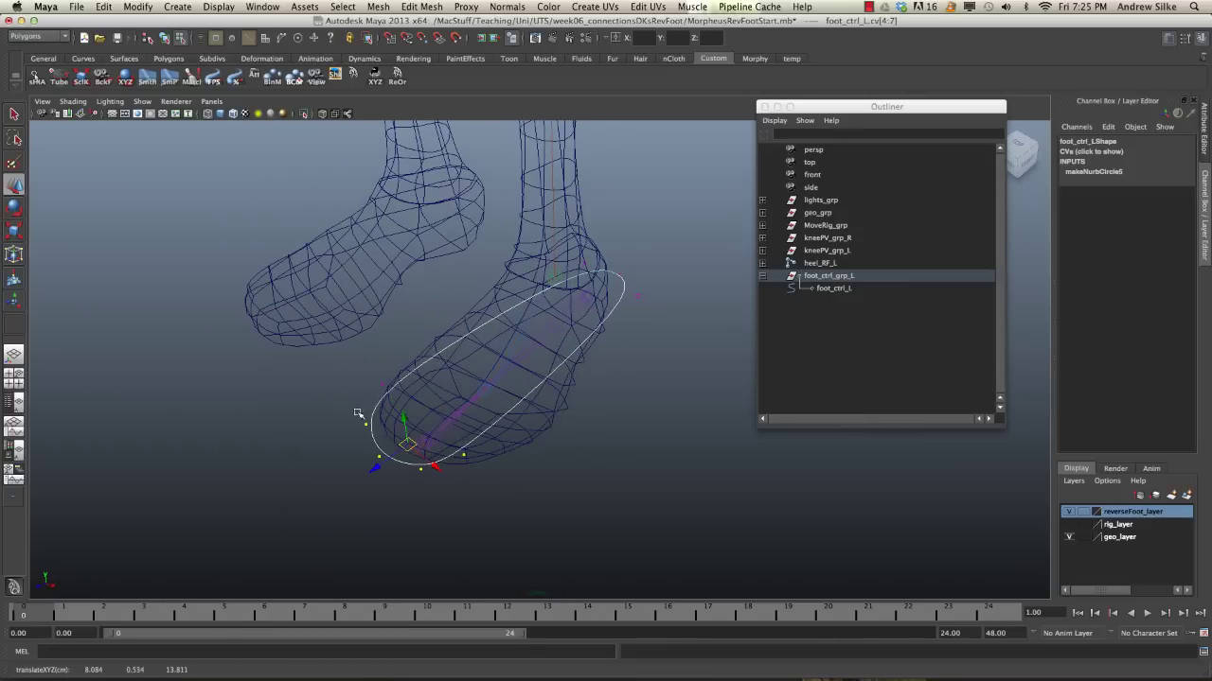
shift+drag(332, 414, 390, 440)
middle_drag(507, 442, 514, 443)
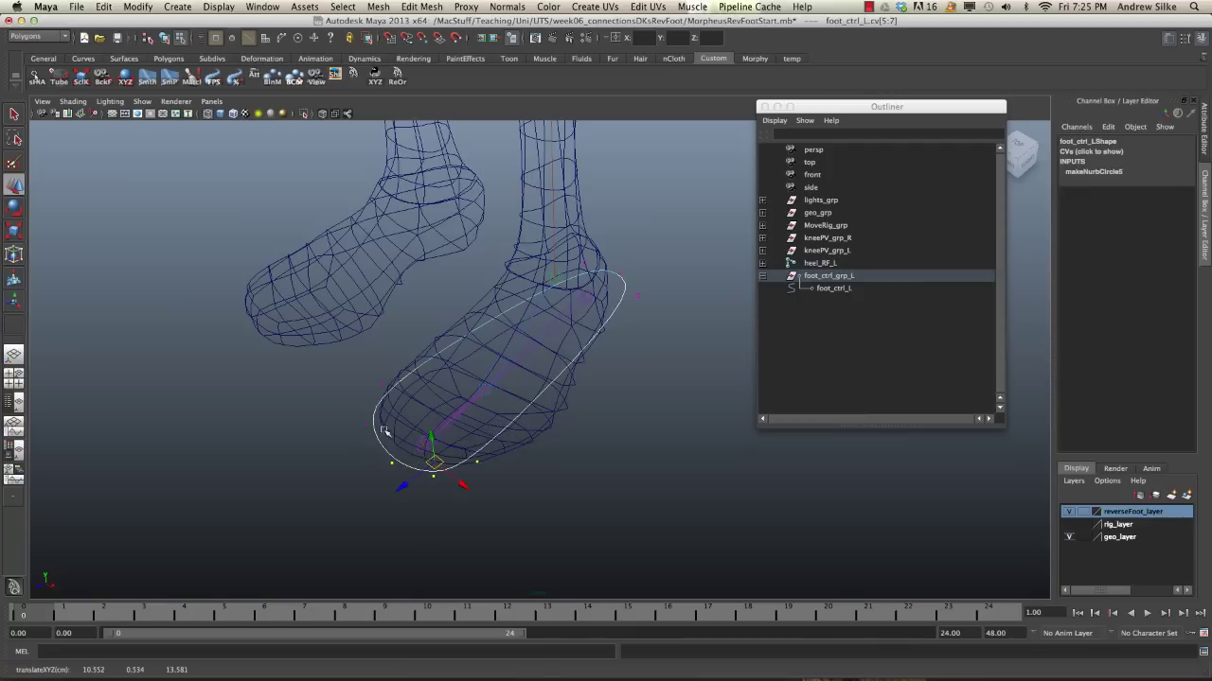
ctrl+drag(381, 431, 407, 476)
middle_drag(407, 476, 597, 461)
Step: Move cv[7] outward on the outer side of the foot and adjust cv[3] along the inner side to fit the outline
alt+drag(596, 464, 592, 468)
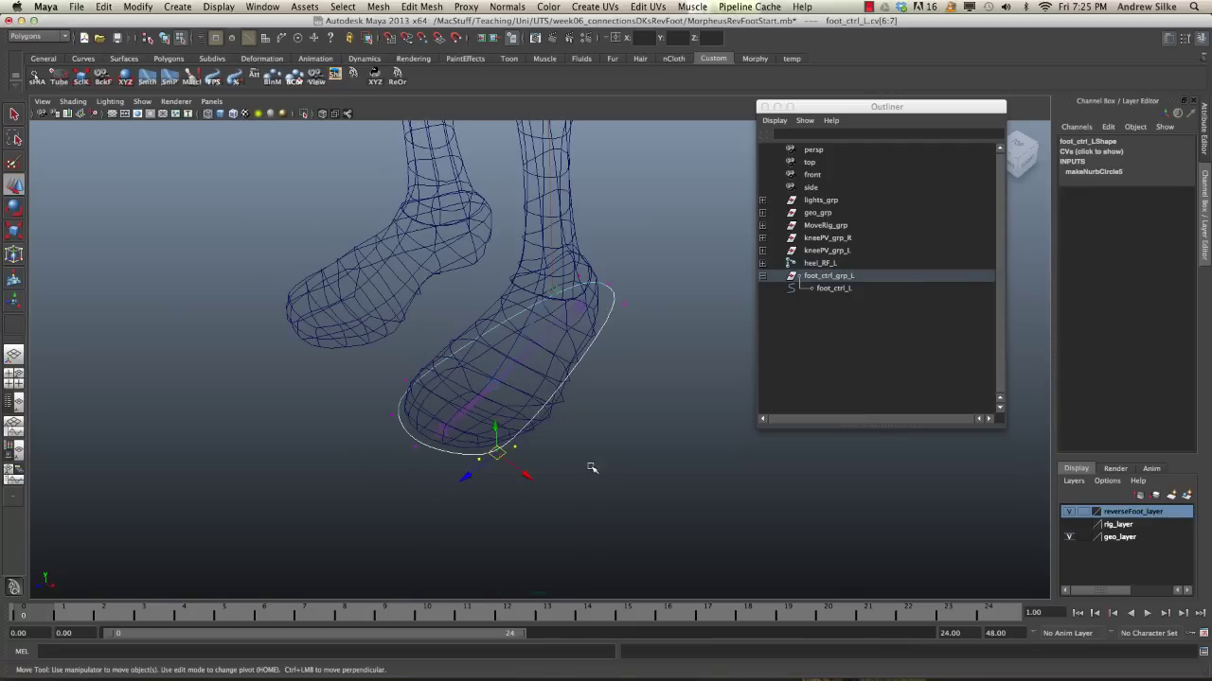
ctrl+drag(465, 465, 521, 419)
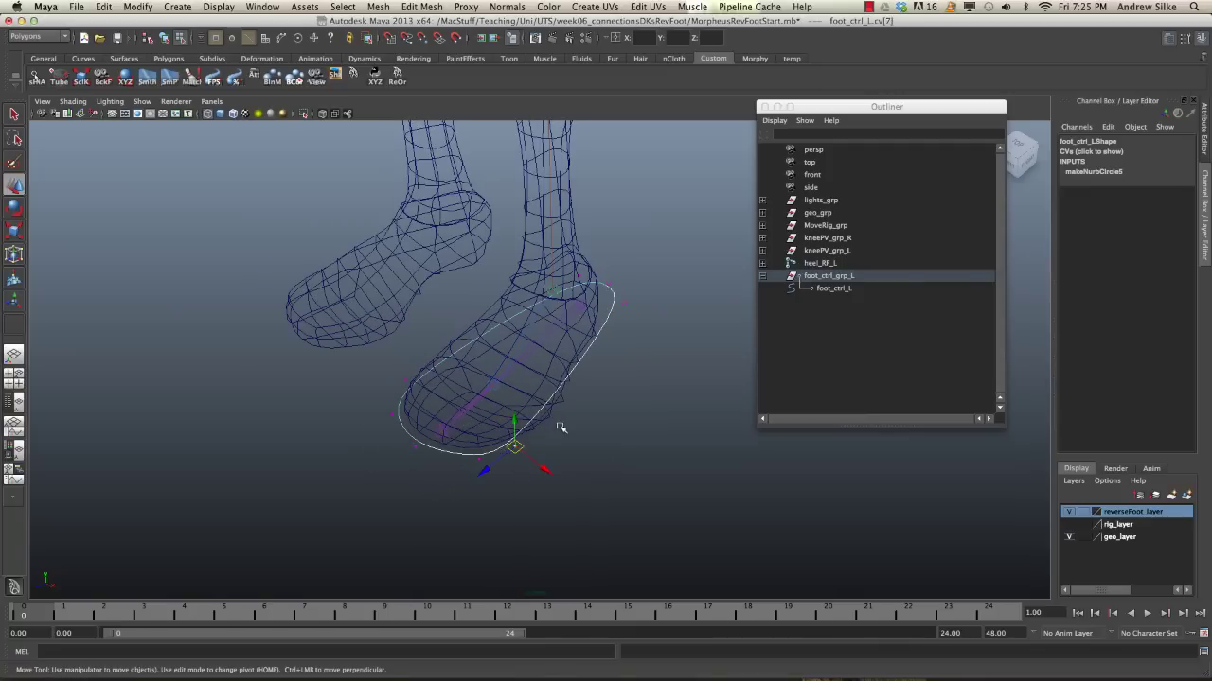
middle_drag(559, 425, 619, 404)
alt+drag(619, 403, 606, 431)
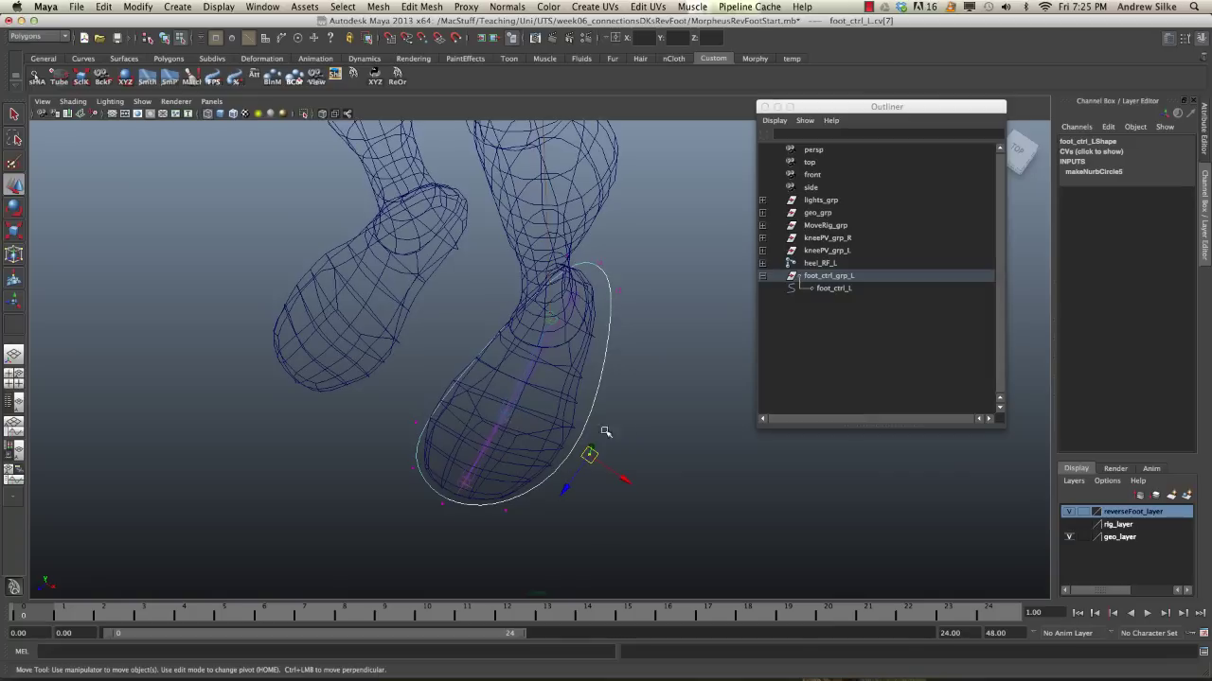
drag(404, 413, 426, 432)
middle_drag(489, 408, 502, 370)
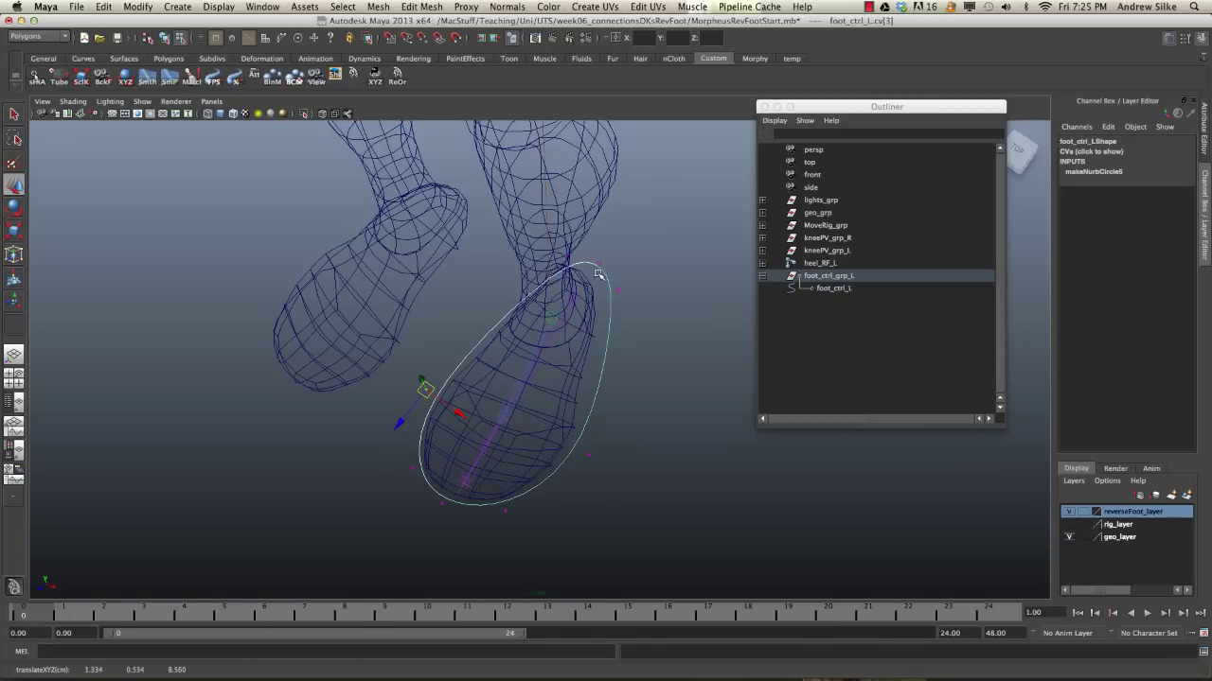
Step: Reposition the curve's vertices around the back of the heel and switch the view to shaded display to check the outline
drag(555, 245, 569, 258)
mouse_move(564, 289)
middle_down()
mouse_move(533, 303)
mouse_move(540, 291)
middle_up()
drag(581, 246, 632, 278)
middle_drag(641, 279, 633, 275)
click(617, 284)
key(5)
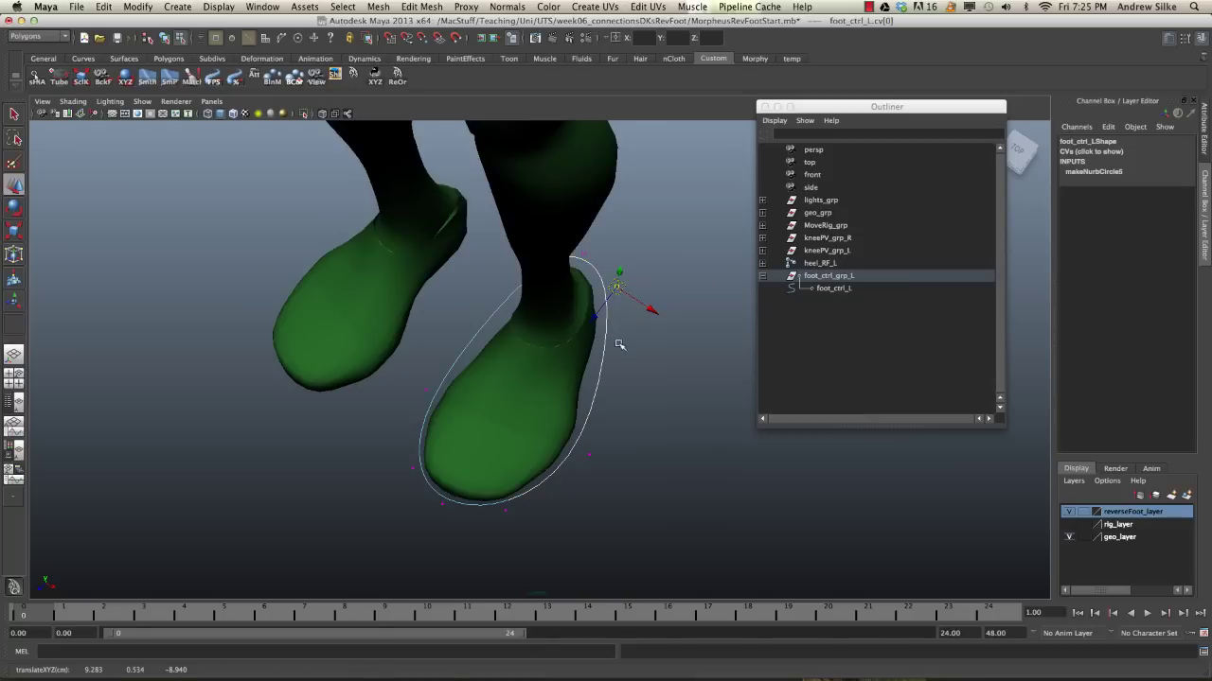
Step: Pull foot_ctrl_L's vertices at the back of the heel closer to the foot and check the outline in shaded display
alt+drag(594, 408, 595, 382)
key(F8)
key(4)
key(F8)
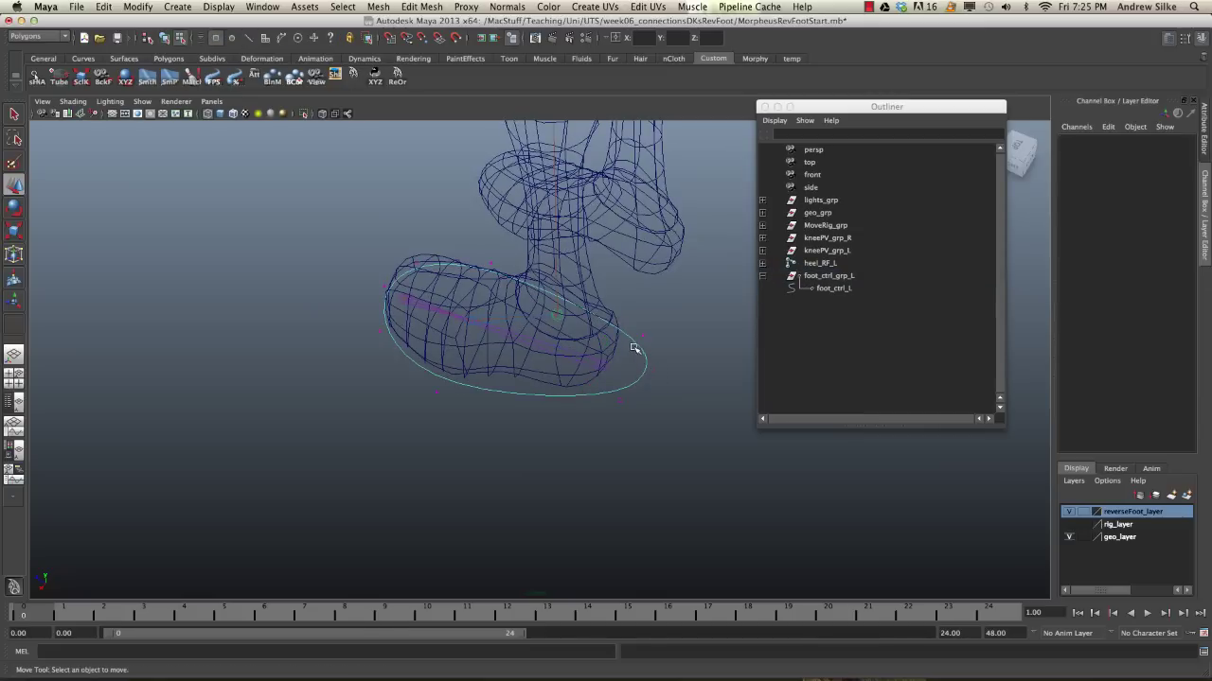
drag(627, 324, 598, 354)
shift+click(611, 397)
key(F8)
key(5)
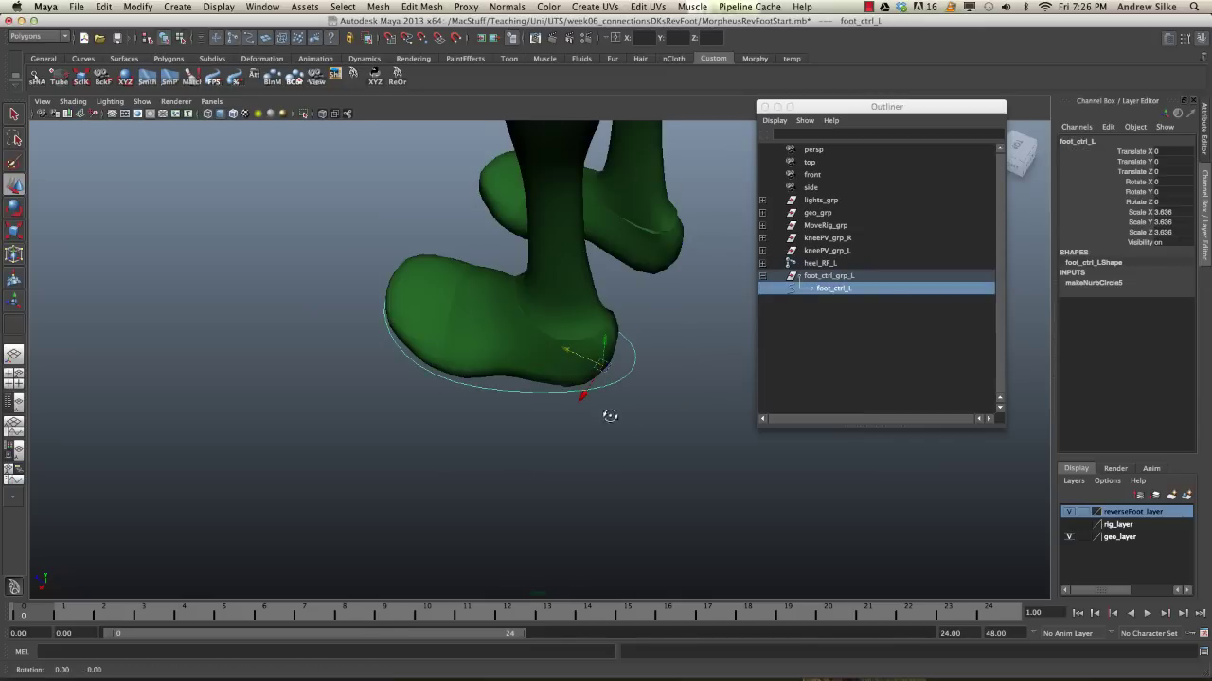
mouse_move(609, 414)
alt+mouse_down()
mouse_move(649, 395)
mouse_move(724, 403)
mouse_move(669, 451)
mouse_move(617, 440)
mouse_move(636, 429)
alt+mouse_up()
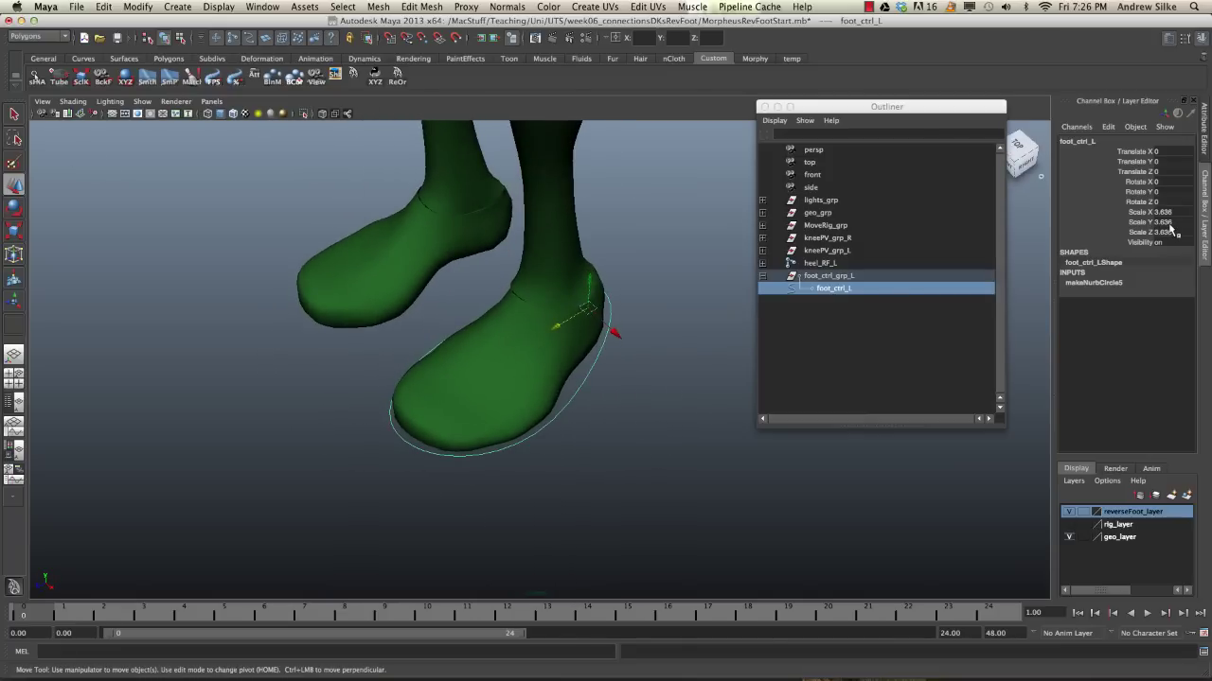
Step: Freeze the transformations of foot_ctrl_L and switch the view to wireframe display
key(g)
mouse_move(706, 487)
alt+mouse_down()
mouse_move(684, 501)
mouse_move(616, 433)
mouse_move(641, 410)
mouse_move(567, 441)
mouse_move(606, 436)
alt+mouse_up()
key(4)
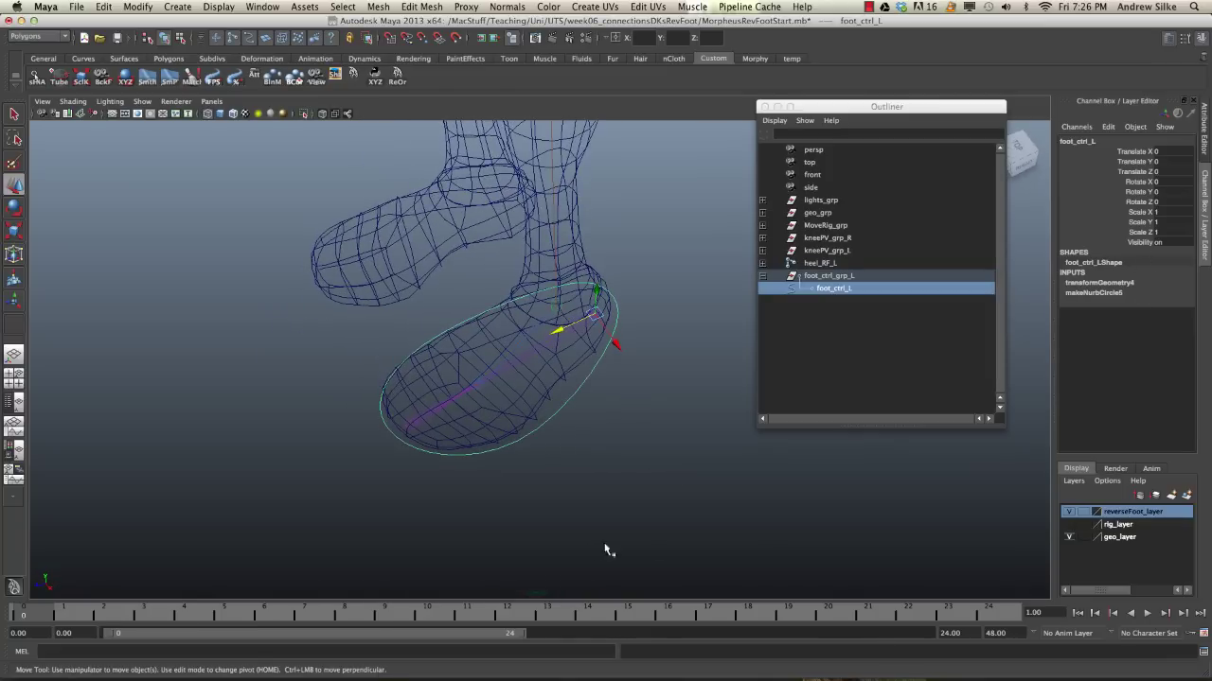
alt+drag(606, 549, 492, 444)
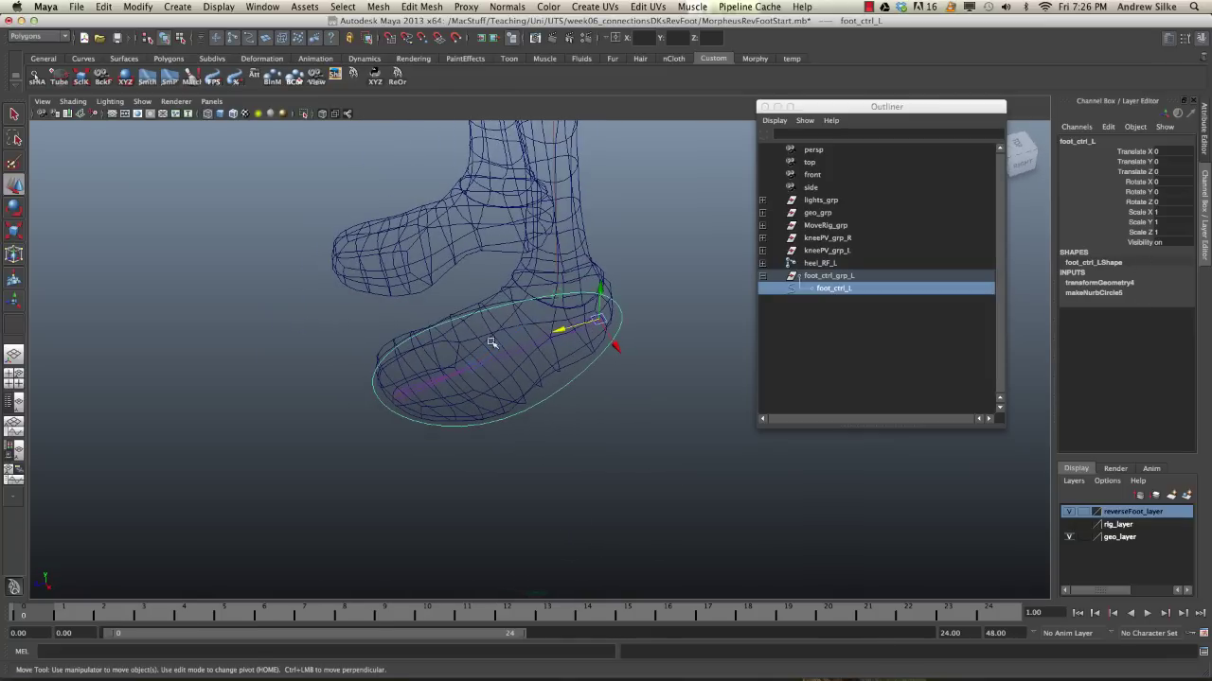
Step: Add a keyable float attribute named ballRot to foot_ctrl_L
alt+drag(625, 288, 659, 327)
key(q)
key(space)
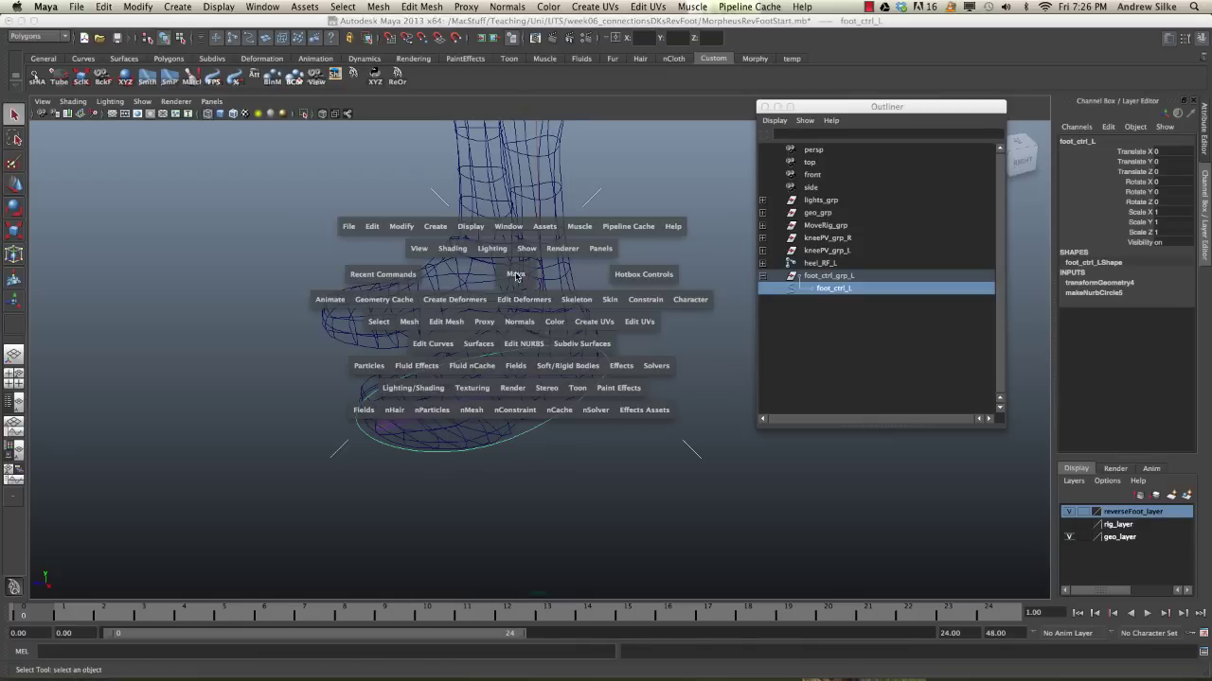
click(401, 228)
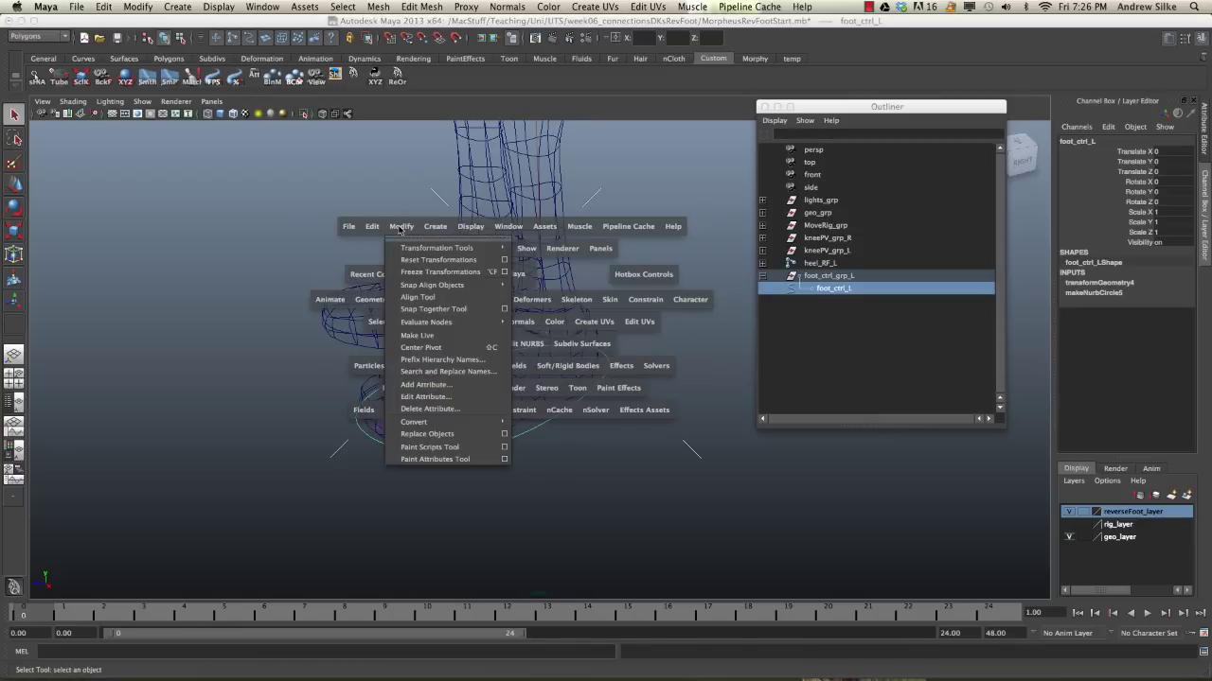
click(415, 385)
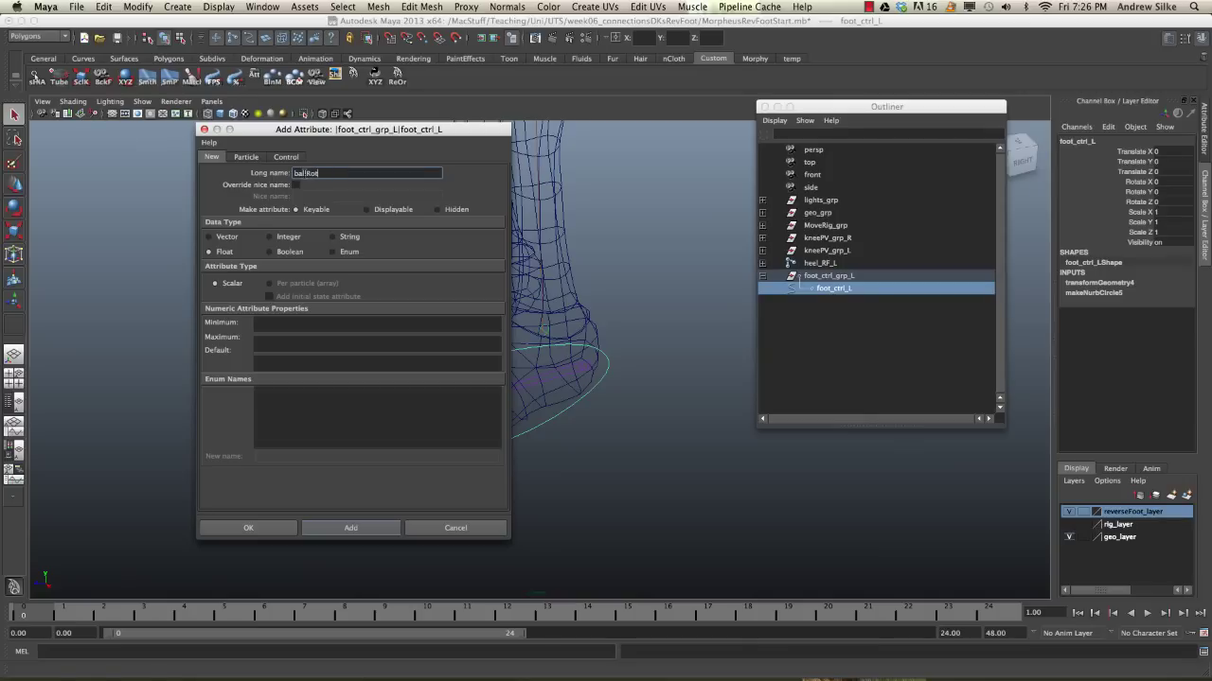
click(337, 528)
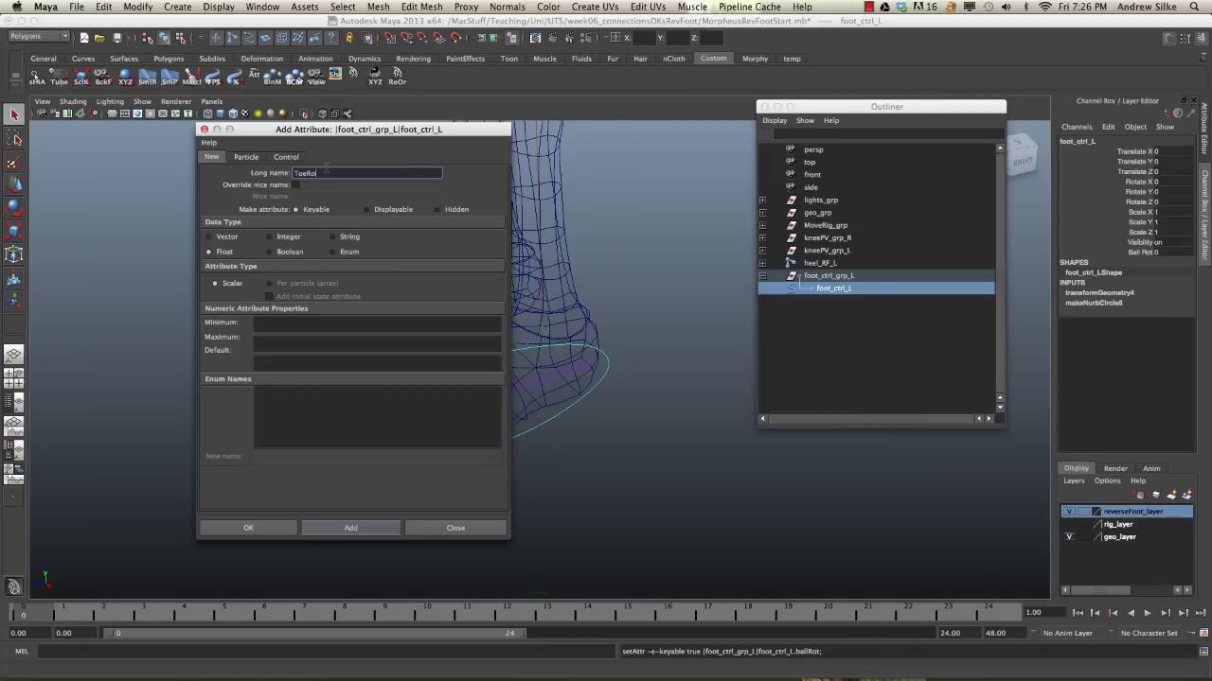
Step: Add a second keyable float attribute named ToeRot to foot_ctrl_L and finish adding attributes
text(ToeRot)
click(334, 528)
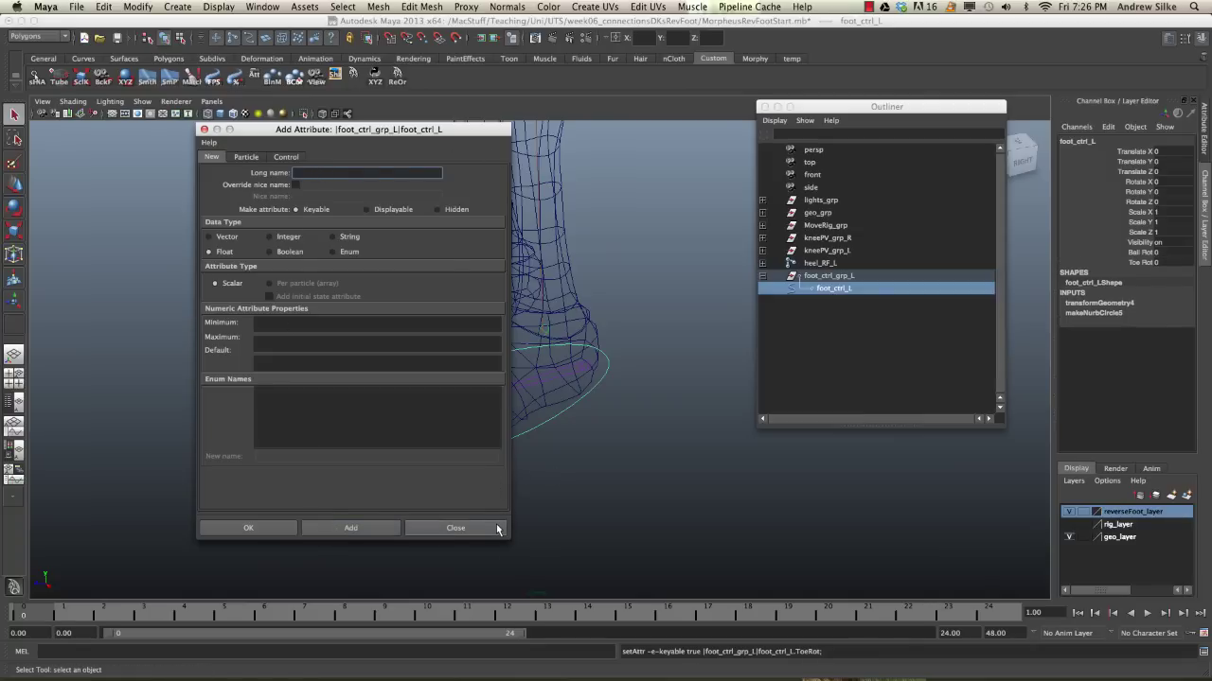
click(455, 527)
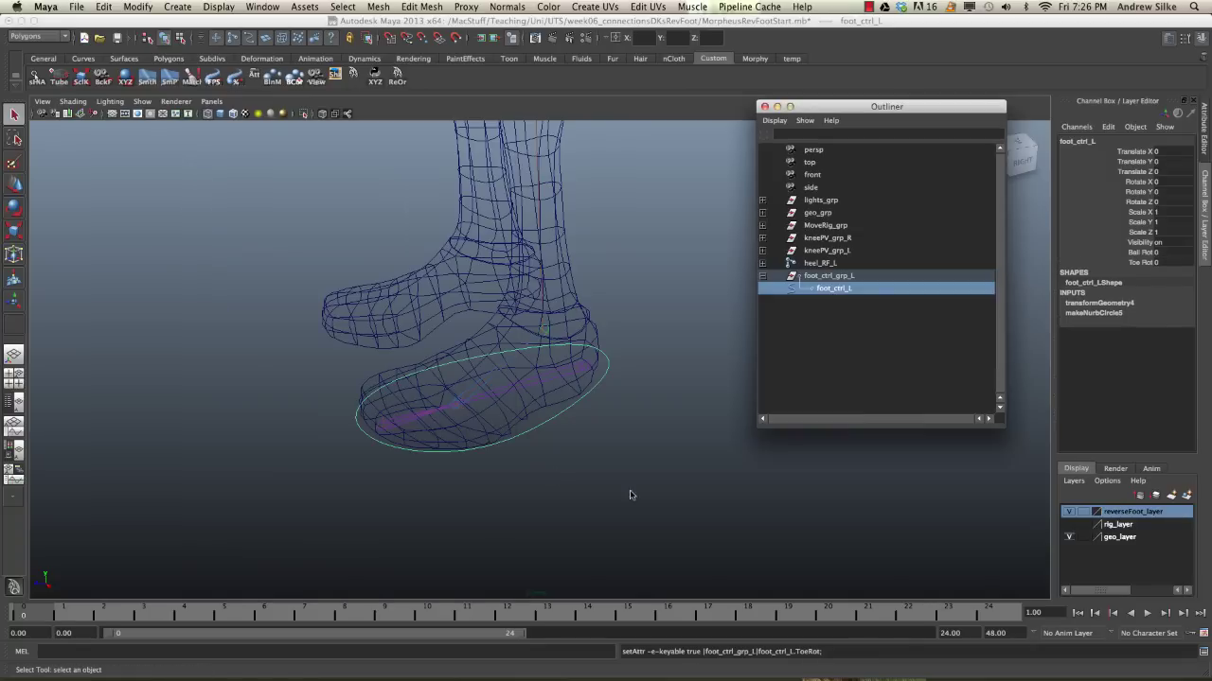
Step: Delete the construction history of foot_ctrl_L, keeping its new Ball Rot and Toe Rot attributes
click(1147, 262)
click(1143, 252)
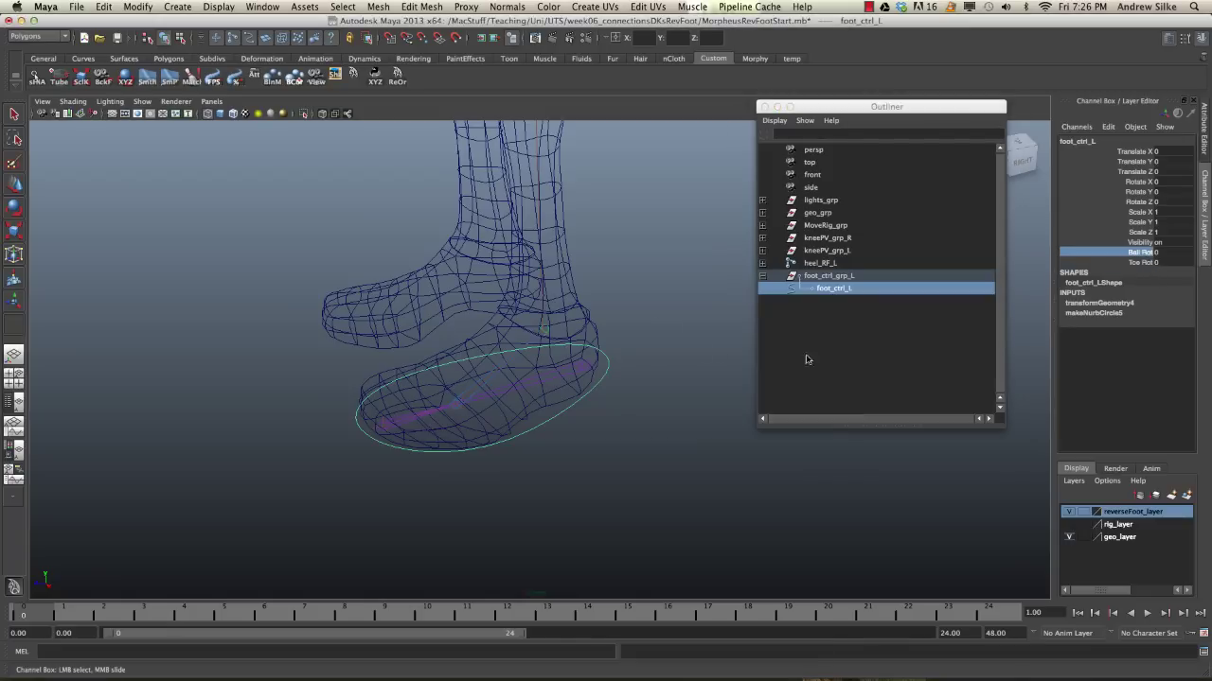
click(1128, 315)
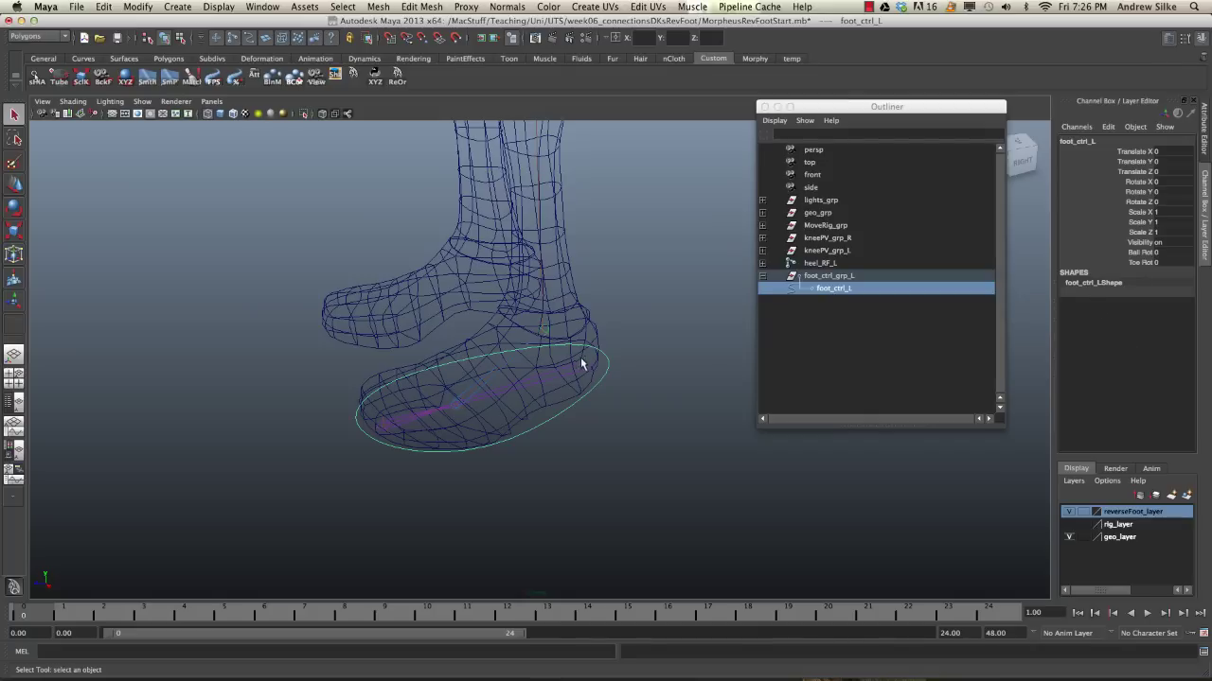
mouse_move(569, 393)
alt+mouse_down()
mouse_move(589, 373)
mouse_move(549, 395)
alt+mouse_up()
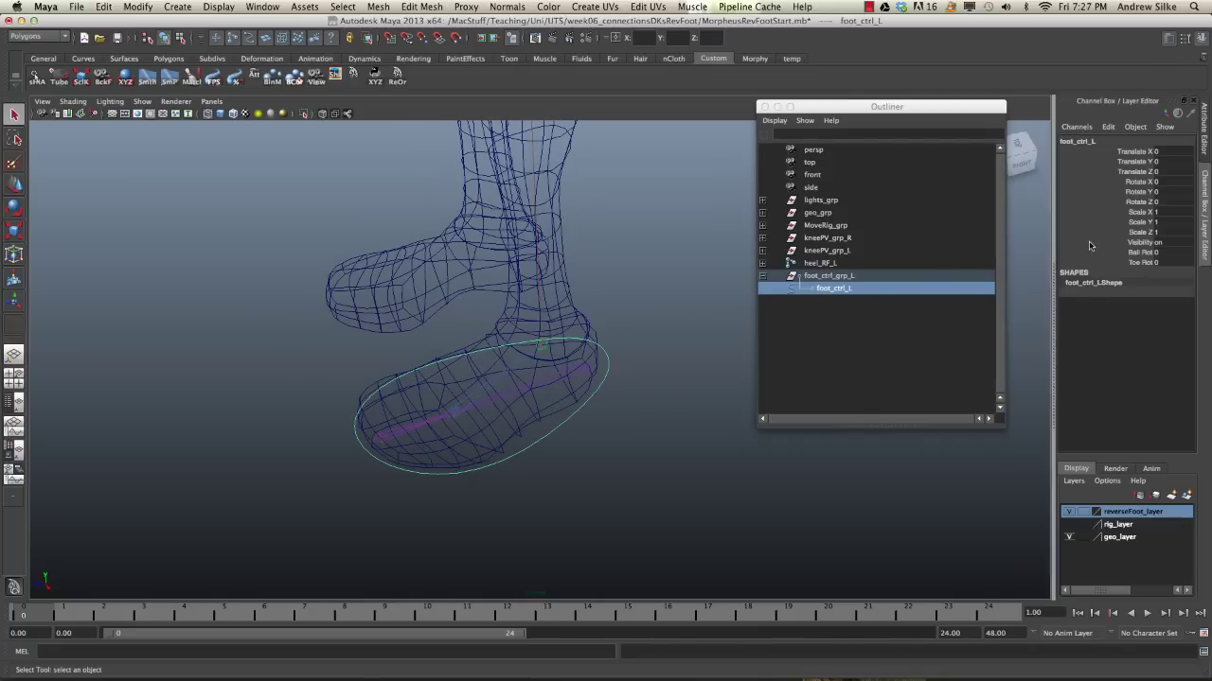
Step: Try out the Ball Rot attribute of foot_ctrl_L, undo the change and make Toe Rot the active channel
click(1148, 253)
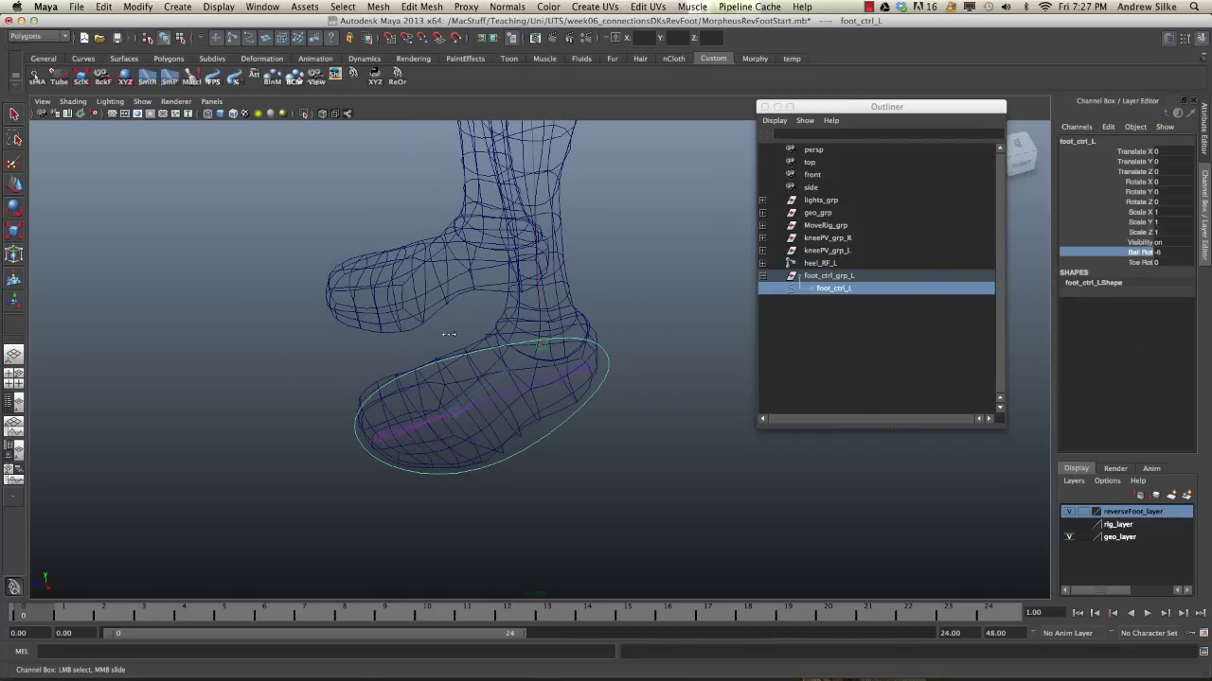
key(ctrl+z)
click(1079, 263)
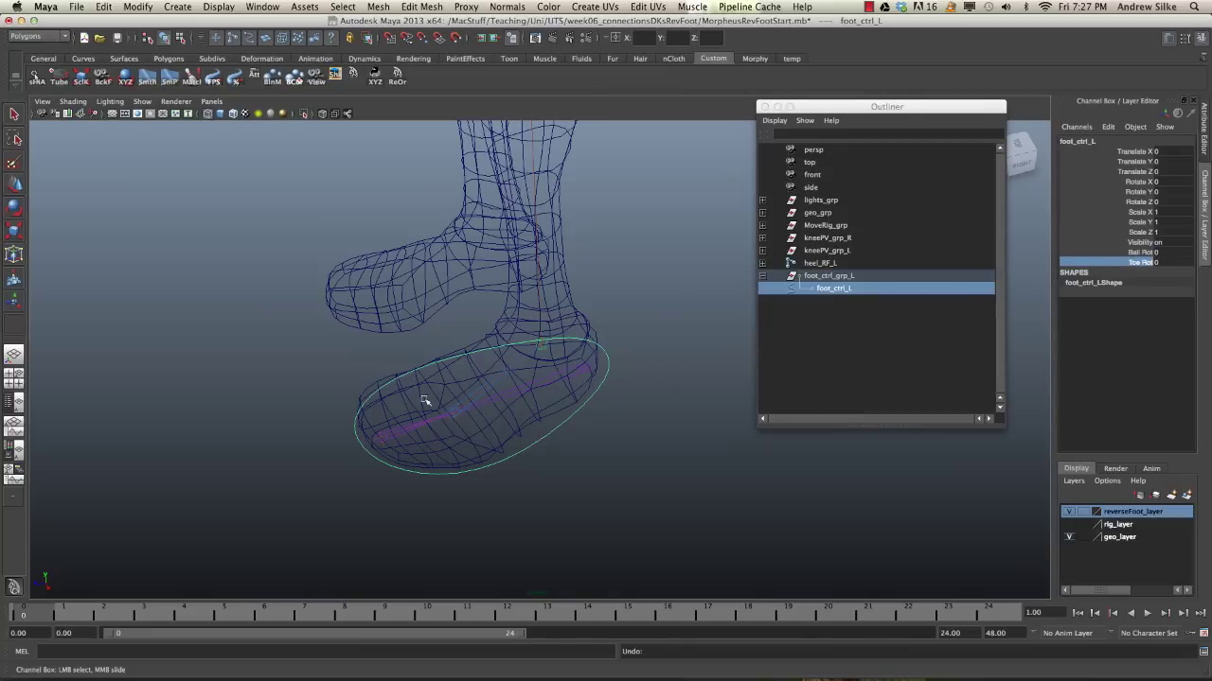
alt+right_drag(437, 394, 626, 364)
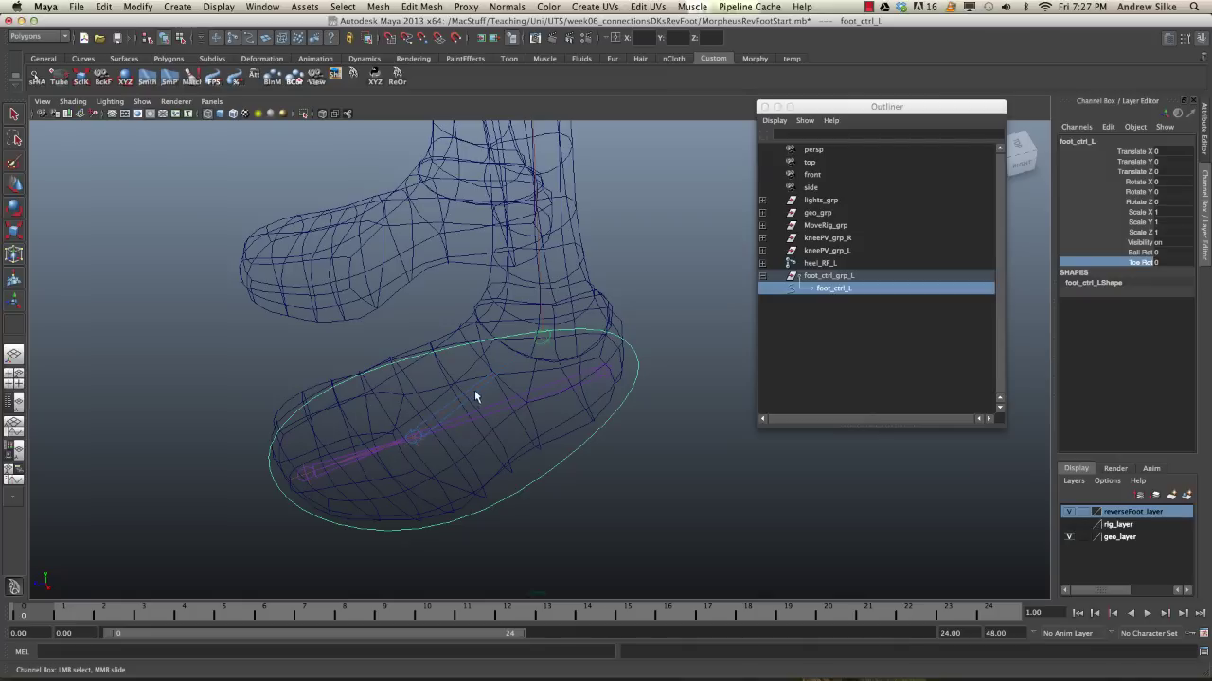
alt+drag(518, 363, 549, 368)
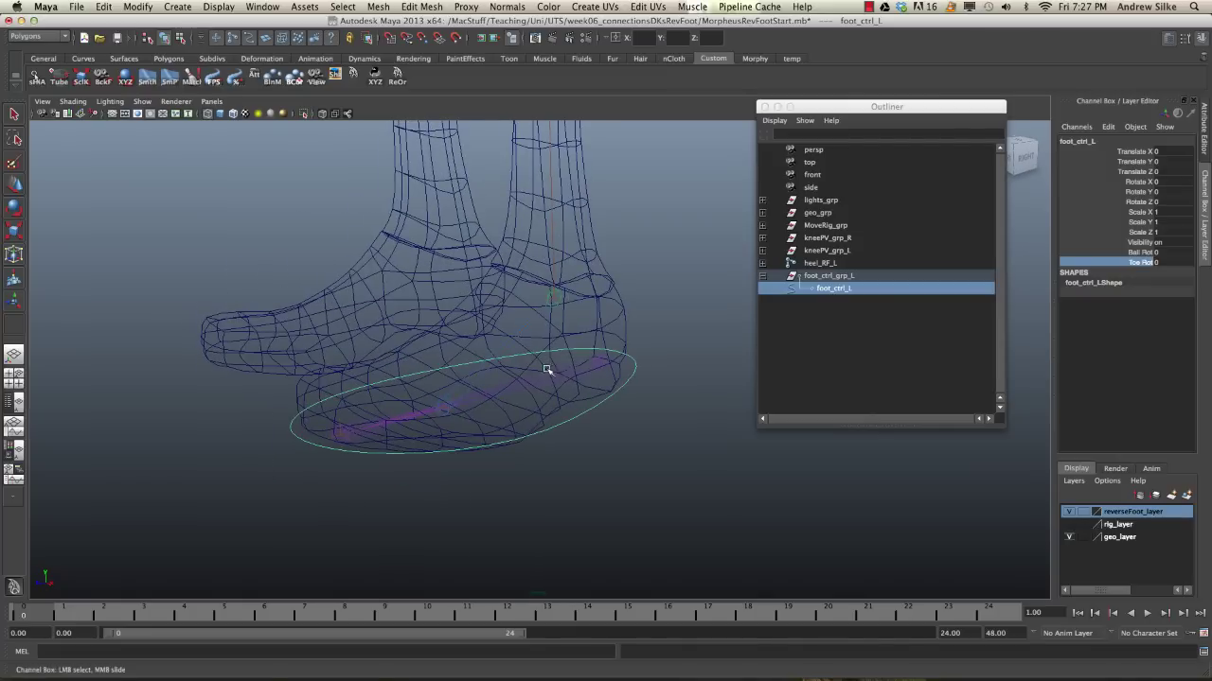
Step: Try moving foot_ctrl_L freely around the foot and undo the test moves
key(w)
middle_drag(631, 268, 616, 411)
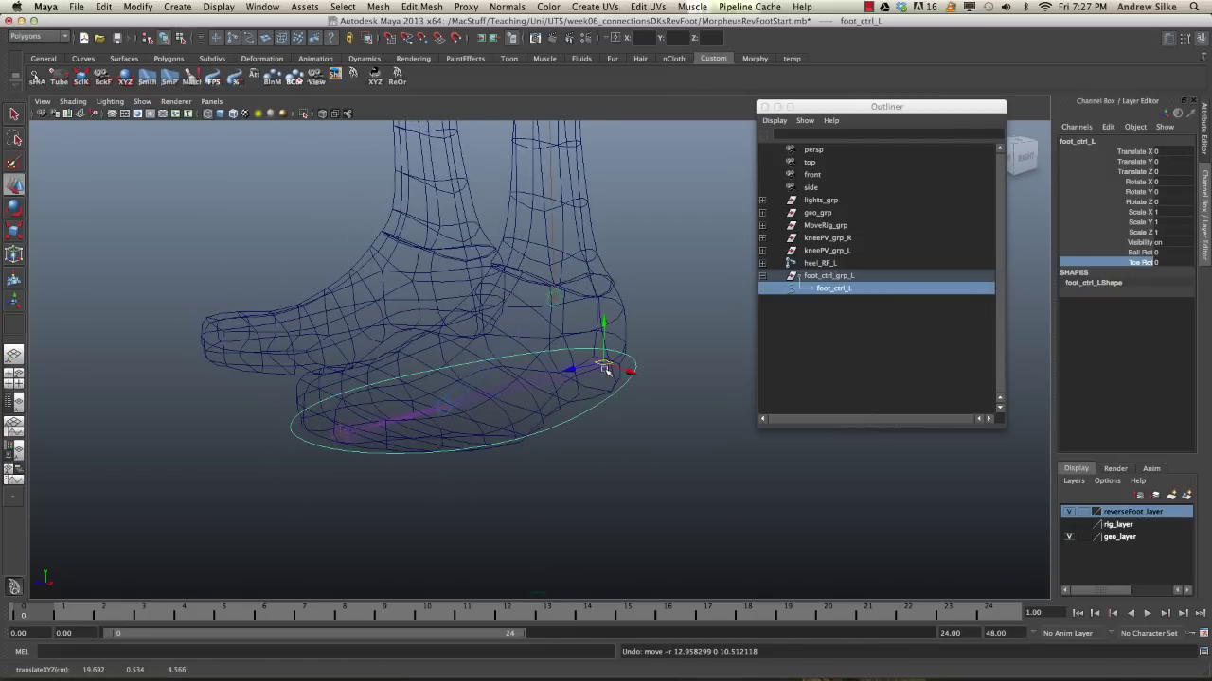
middle_drag(631, 317, 713, 321)
key(z)
key(z)
key(z)
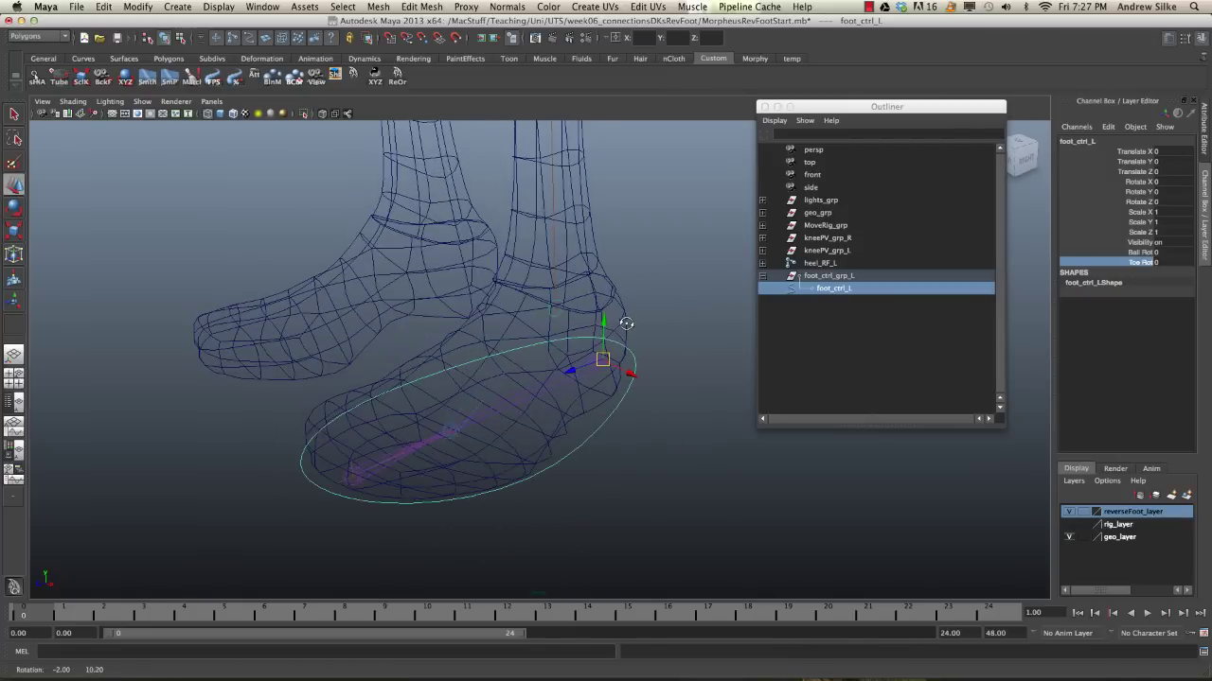